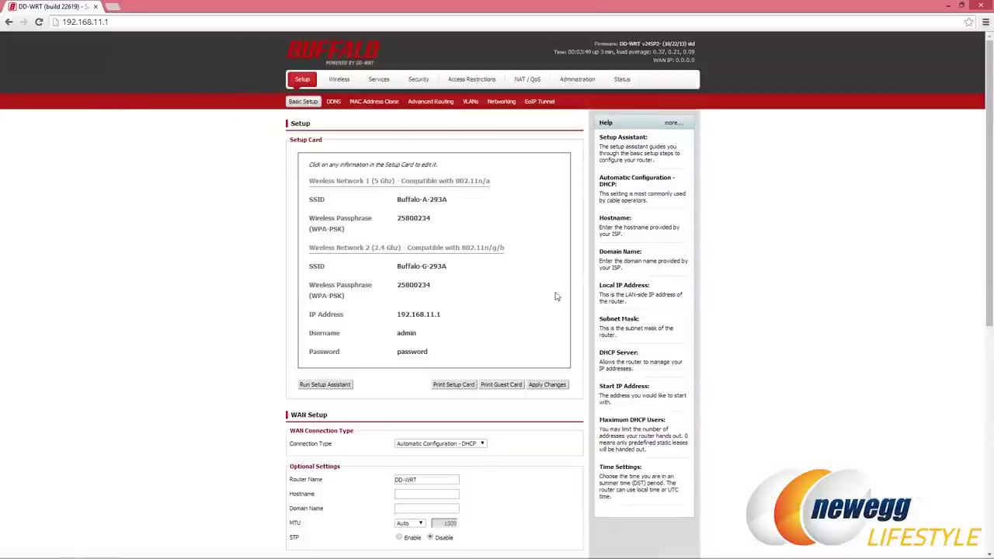
pyautogui.scroll(-3, 701, 288)
pyautogui.scroll(-2, 757, 345)
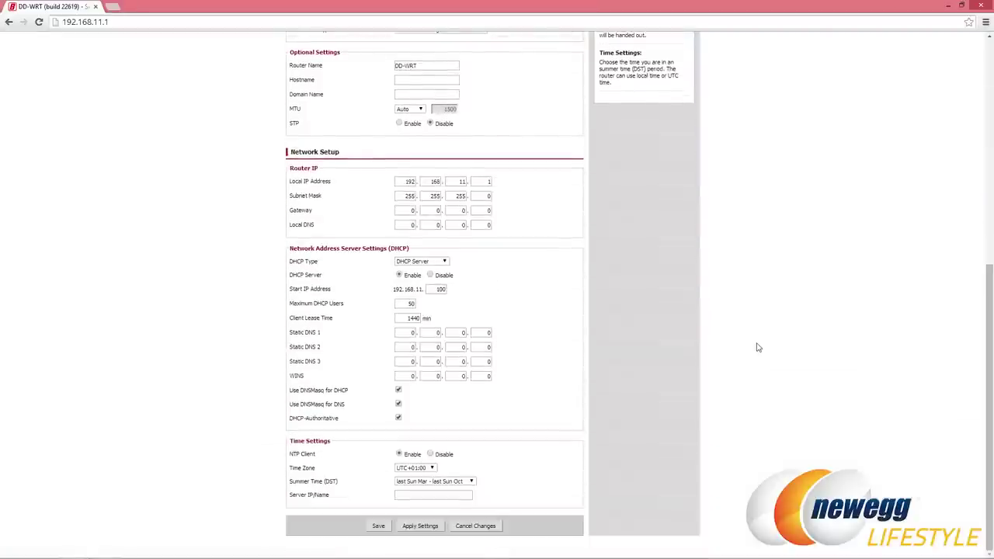
pyautogui.scroll(6, 757, 345)
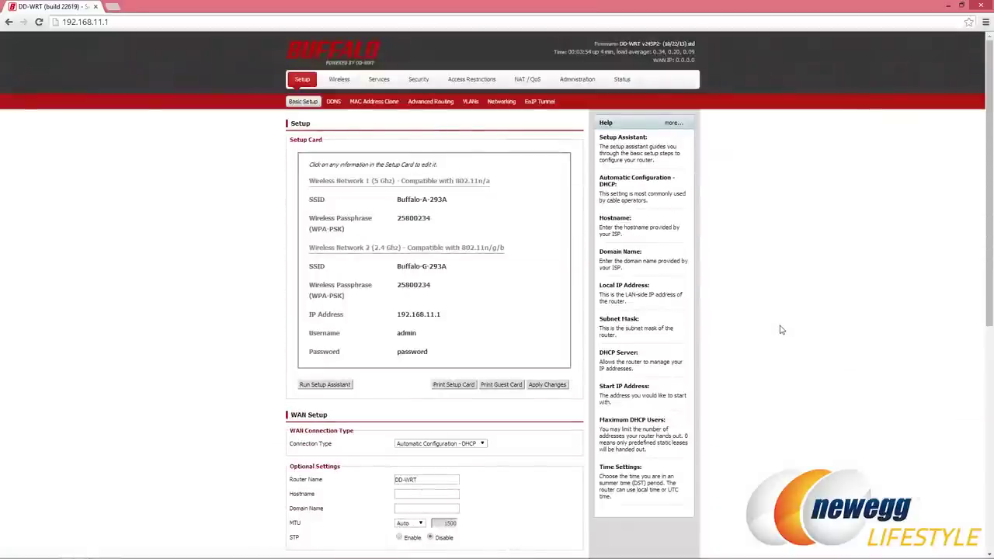
pyautogui.scroll(-5, 785, 346)
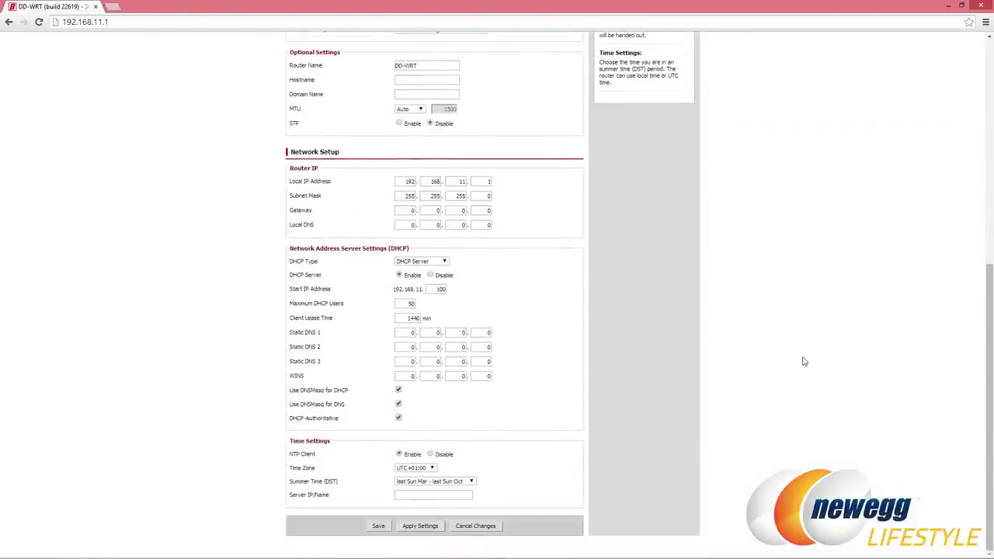
pyautogui.scroll(5, 799, 357)
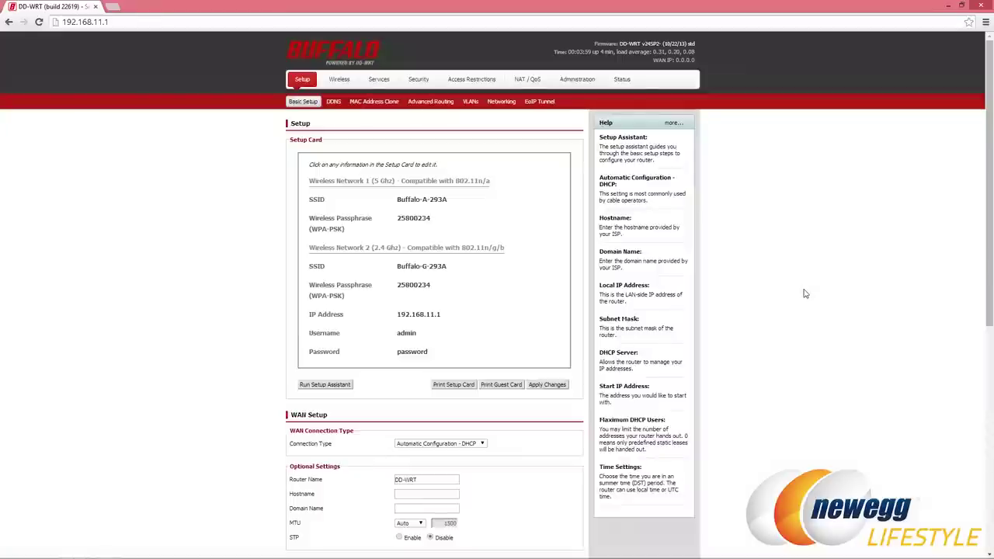
pyautogui.scroll(-3, 806, 293)
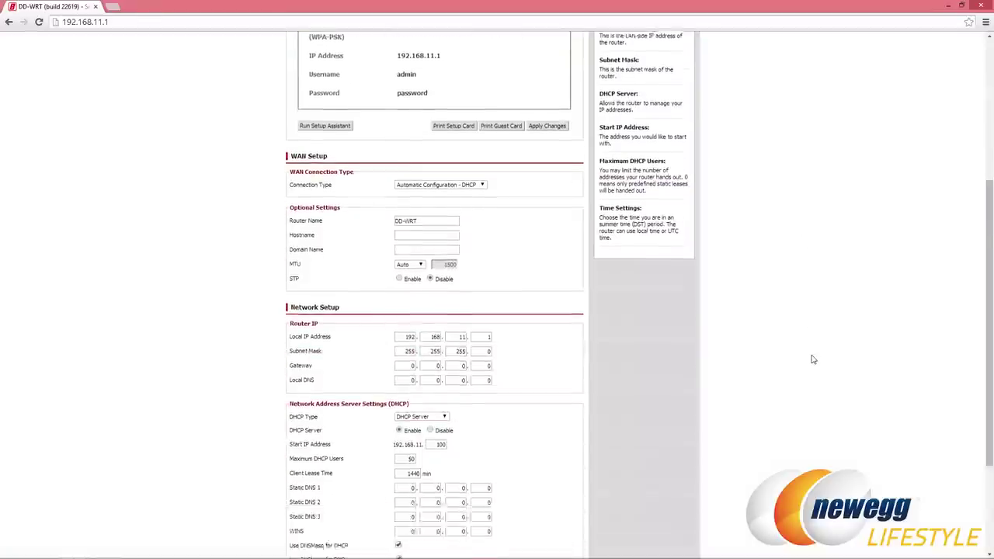
pyautogui.scroll(-2, 813, 360)
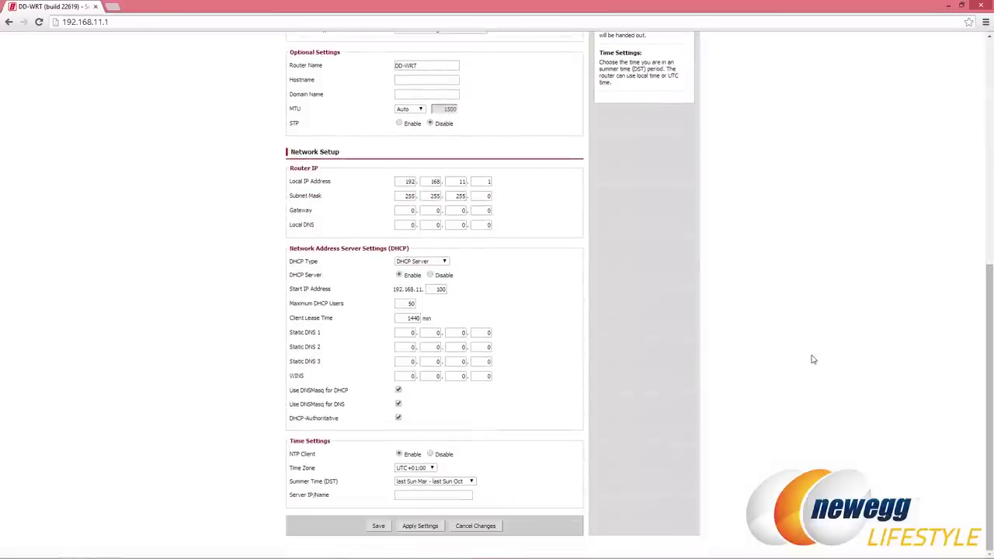
pyautogui.scroll(5, 768, 367)
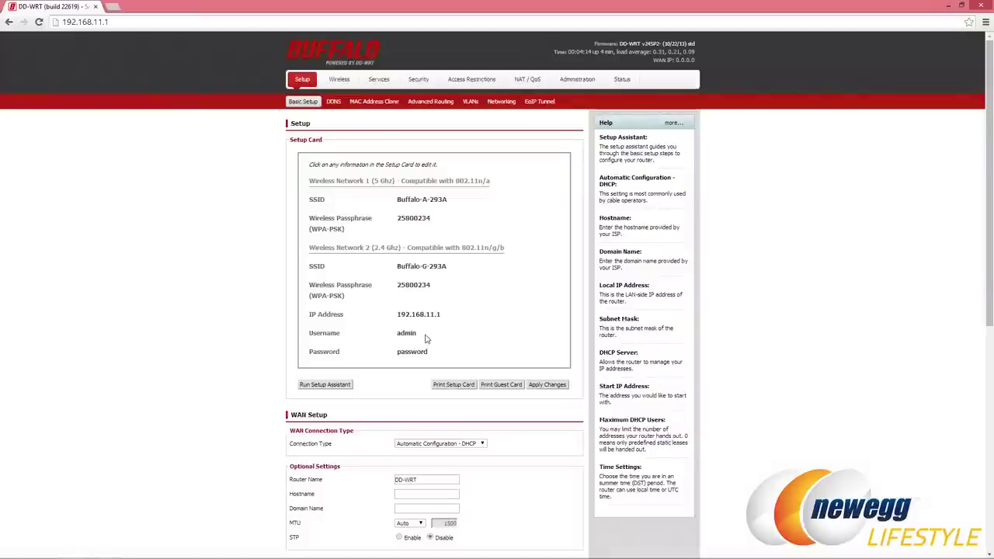
pyautogui.scroll(-3, 776, 315)
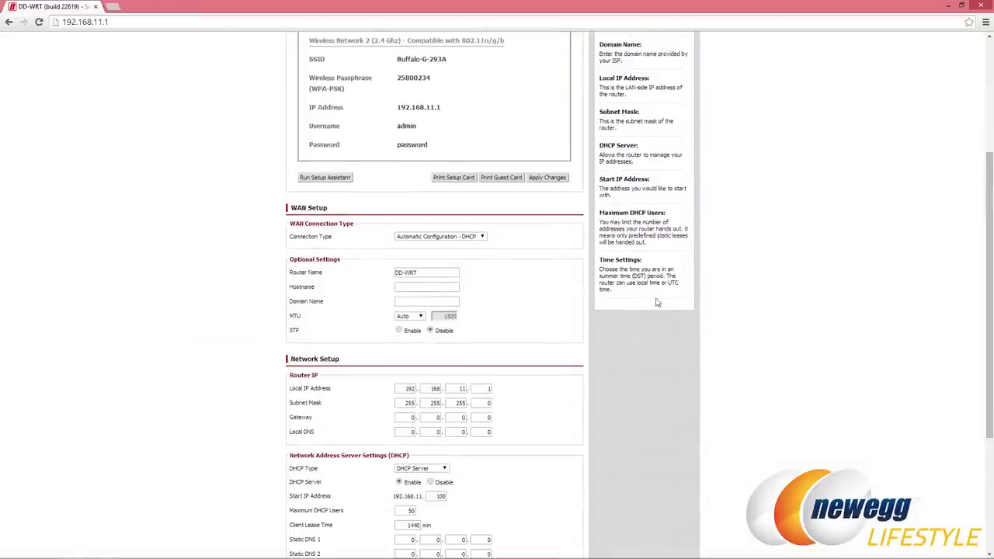
pyautogui.scroll(-2, 500, 281)
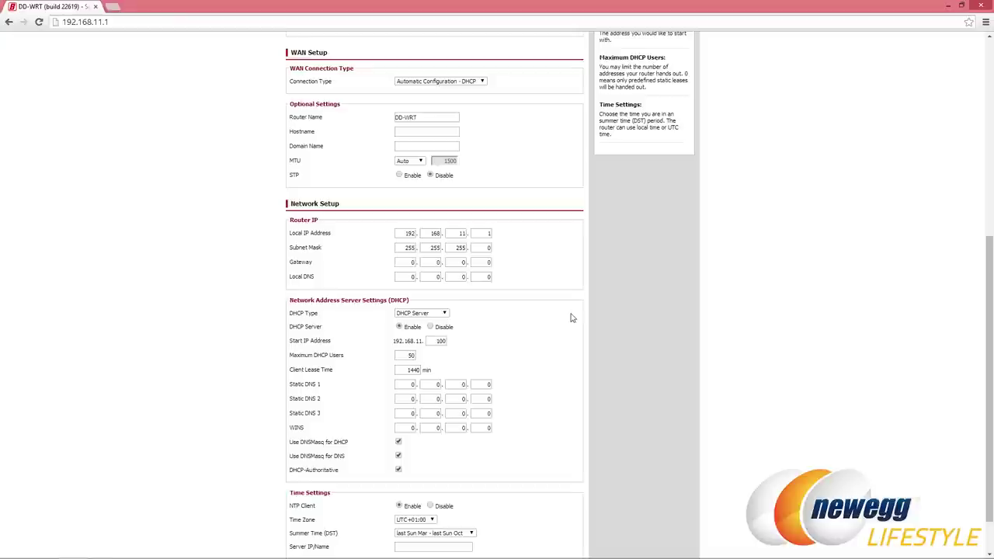
pyautogui.scroll(-1, 527, 279)
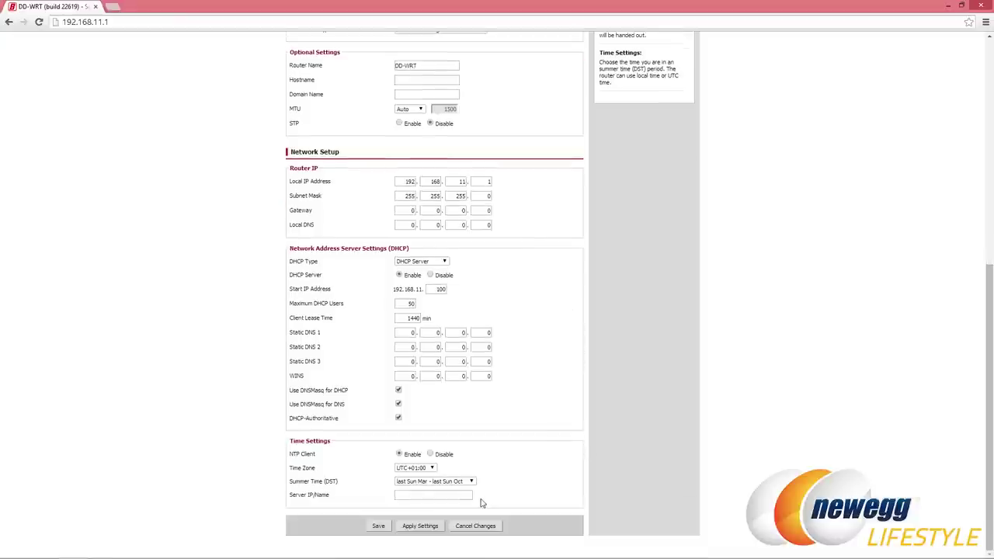
pyautogui.scroll(6, 481, 503)
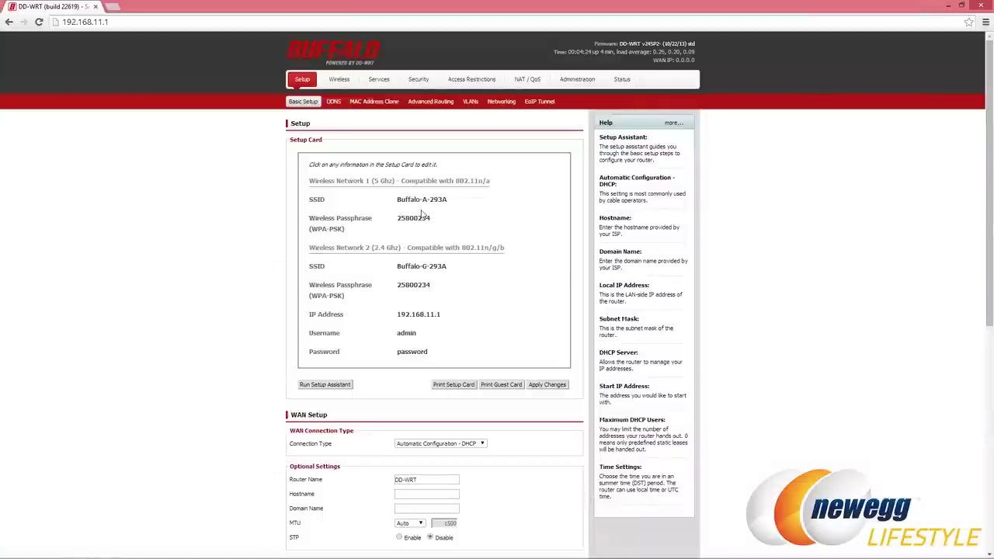
pyautogui.scroll(-1, 528, 233)
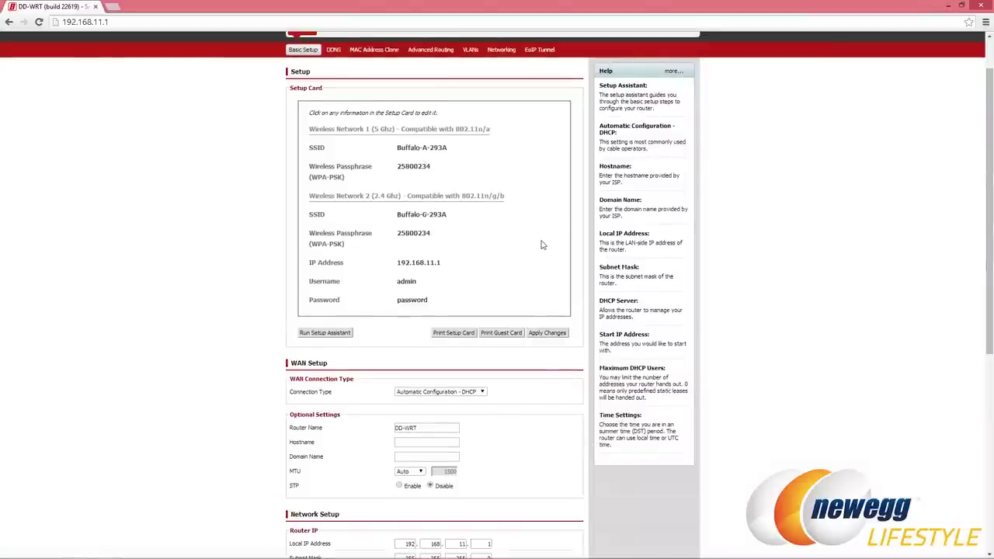
pyautogui.scroll(1, 542, 245)
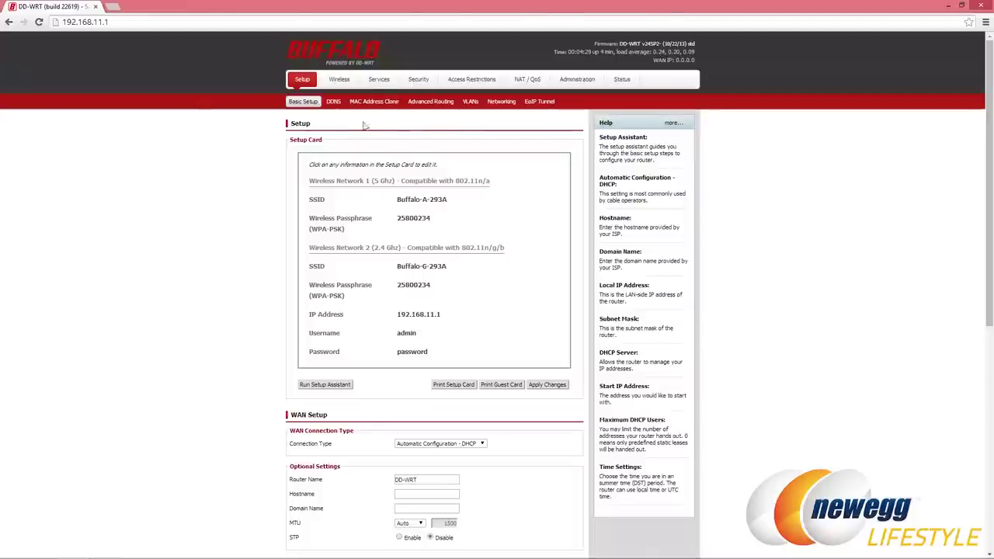
pyautogui.scroll(-5, 512, 311)
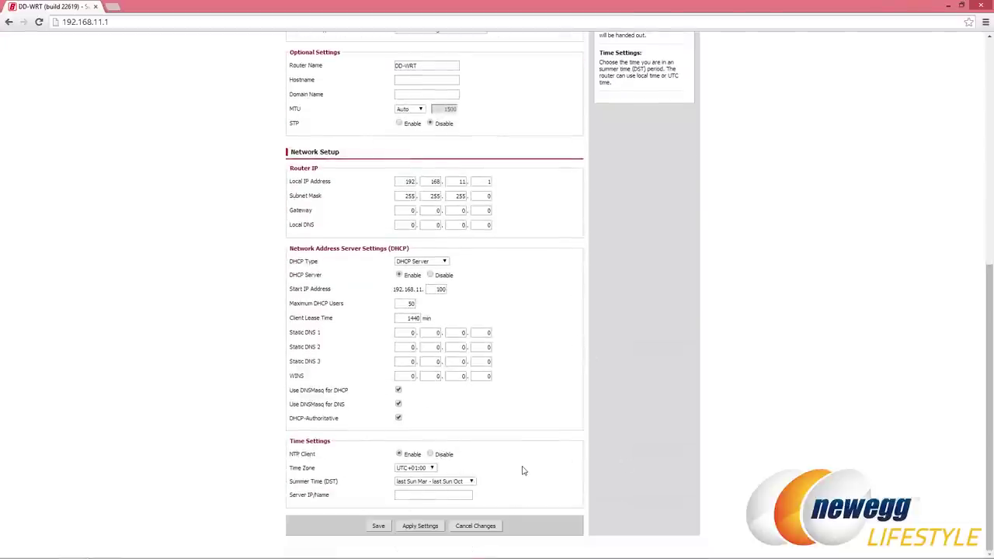
pyautogui.scroll(2, 521, 473)
pyautogui.scroll(-2, 520, 476)
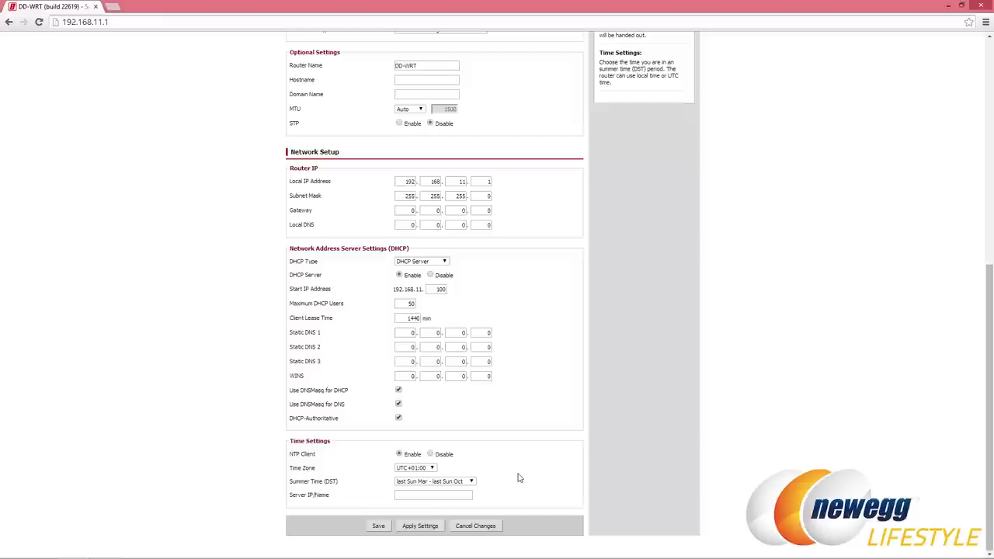
pyautogui.scroll(2, 543, 486)
pyautogui.scroll(-1, 572, 493)
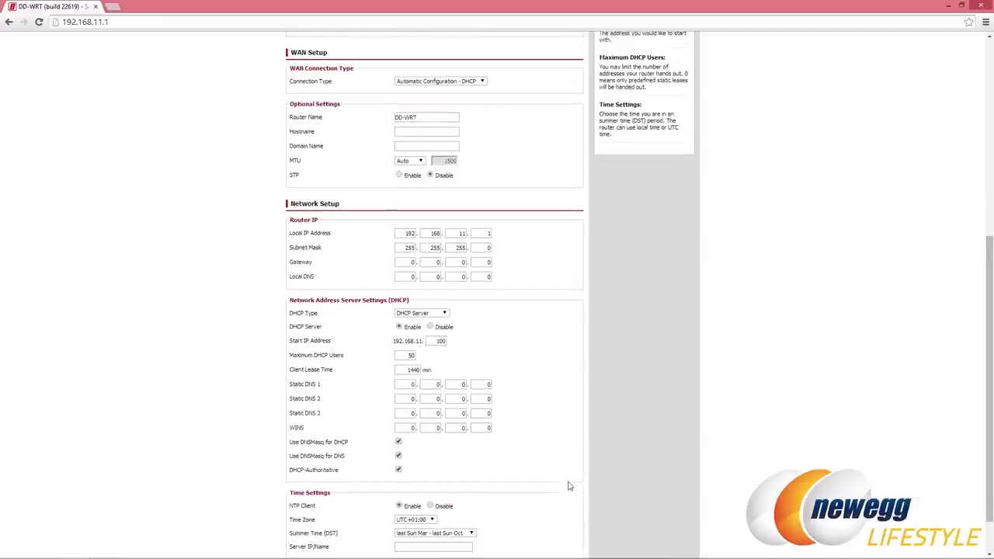
pyautogui.scroll(7, 575, 479)
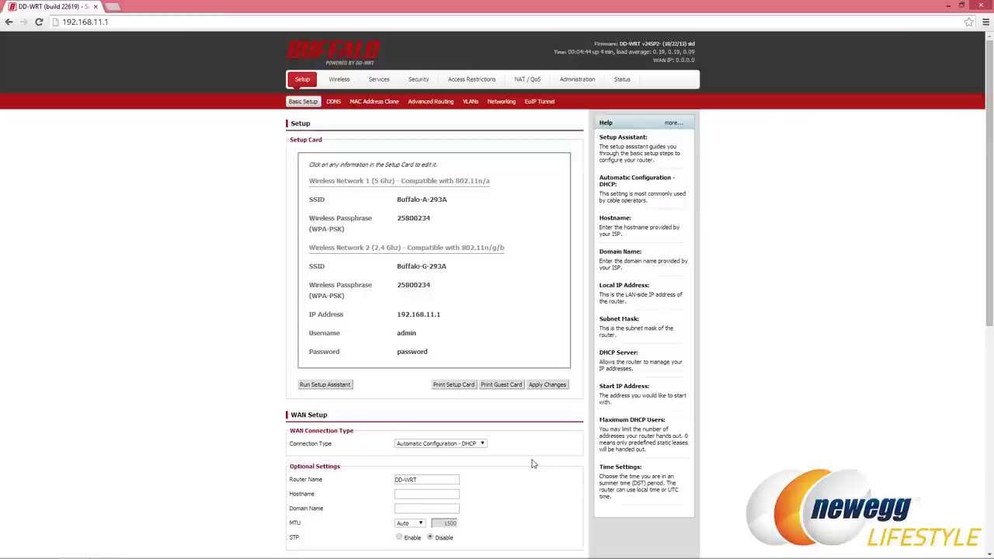
# Check the DDNS provider list, leave DDNS disabled, and view MAC Address Clone.
pyautogui.click(335, 104)
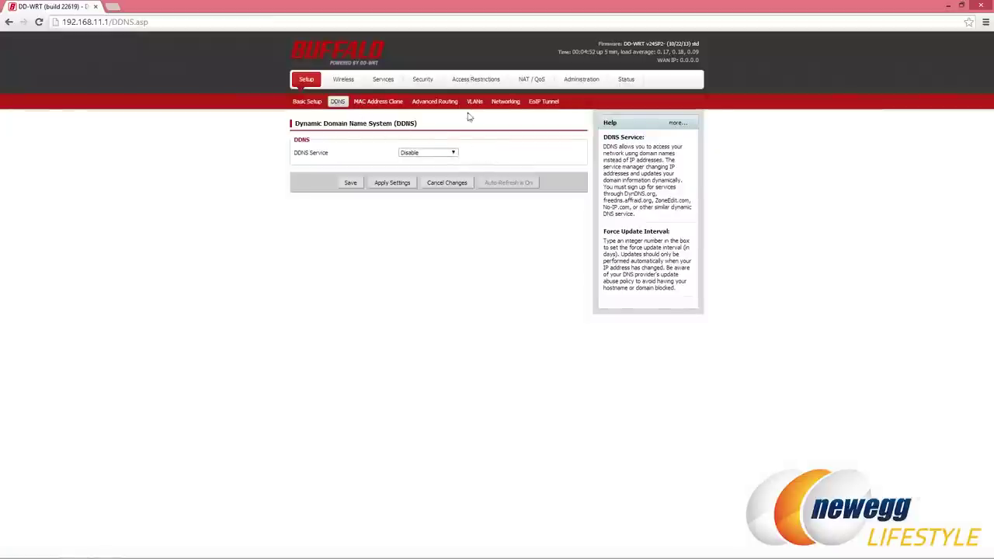
pyautogui.click(452, 153)
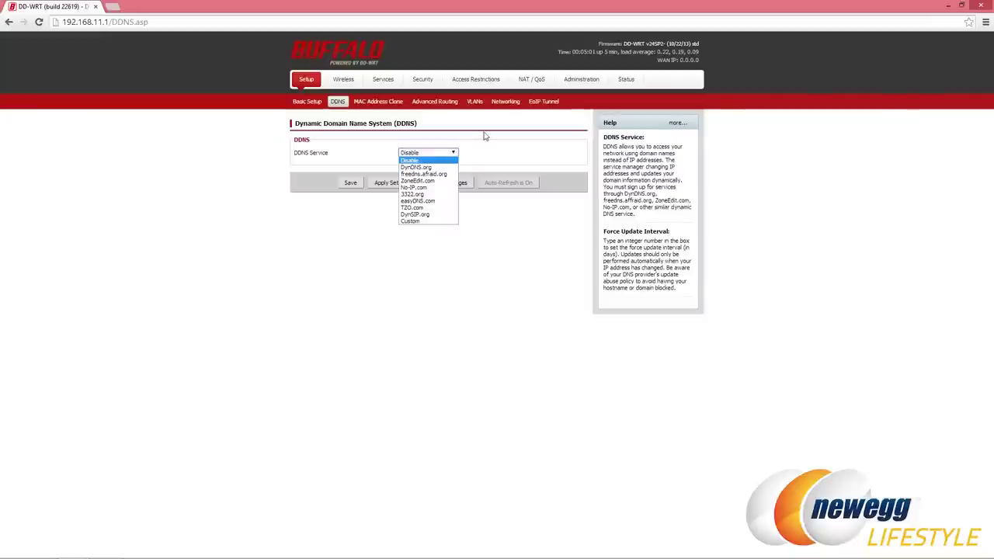
pyautogui.click(419, 153)
pyautogui.click(378, 102)
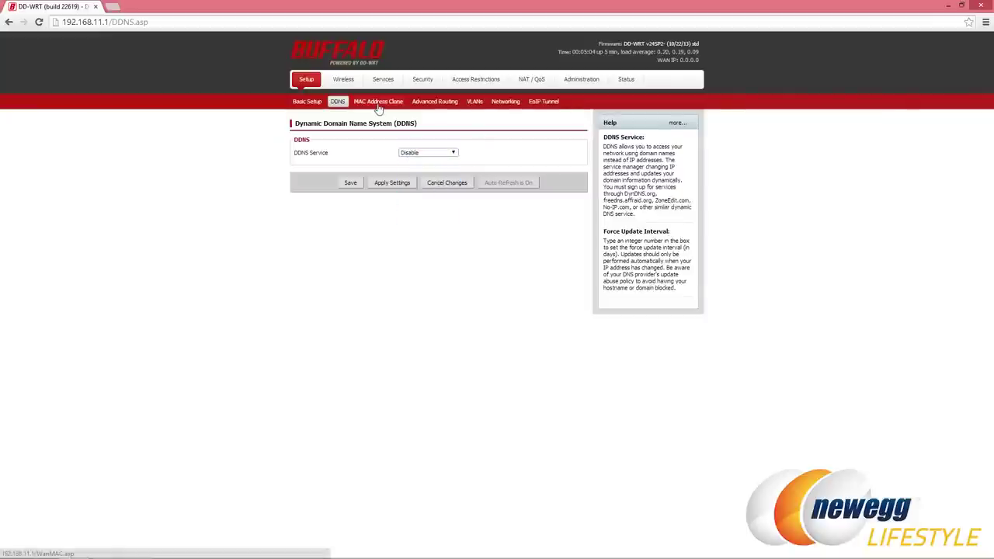
# Browse the Advanced Routing operating modes, keeping Gateway, then view the VLAN page.
pyautogui.click(421, 102)
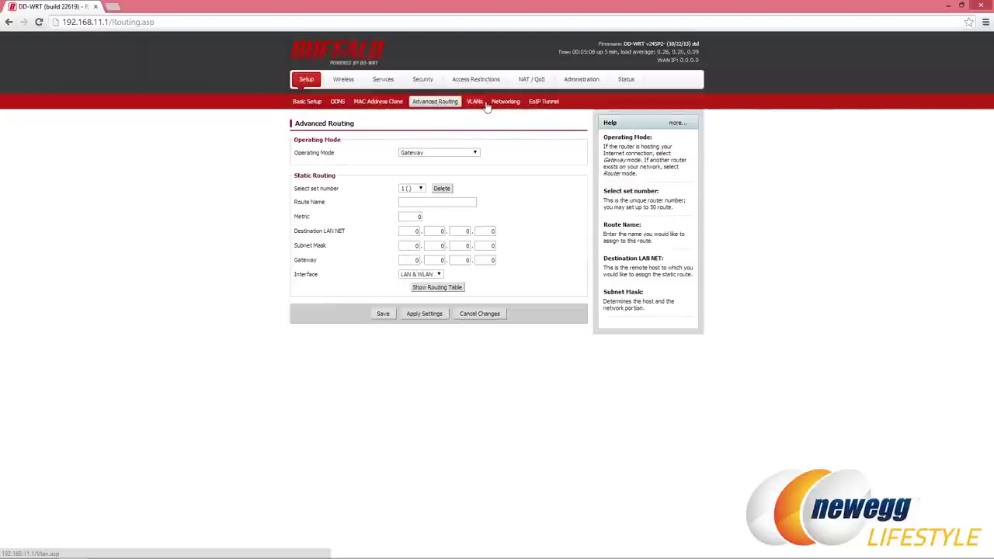
pyautogui.click(474, 153)
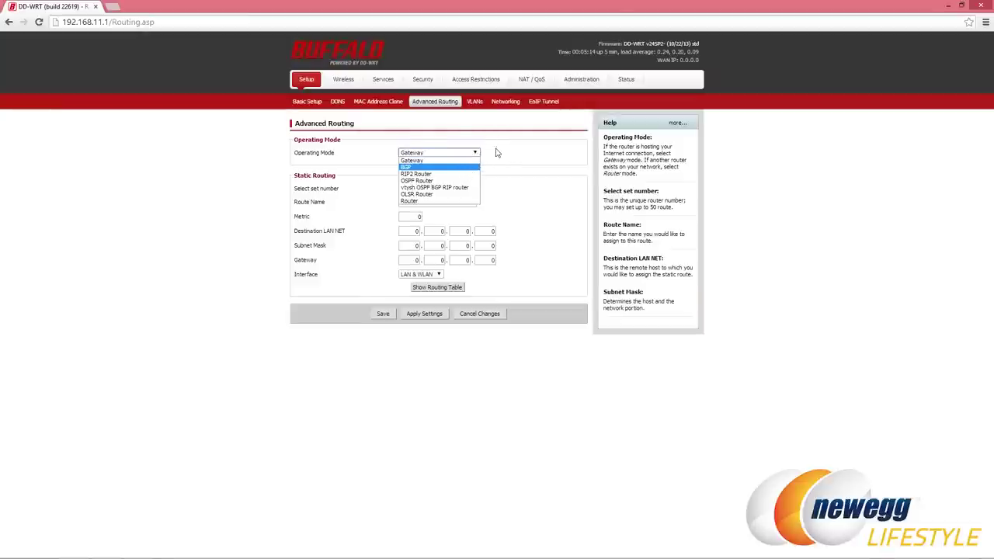
pyautogui.press('Down')
pyautogui.press('Down')
pyautogui.press('Down')
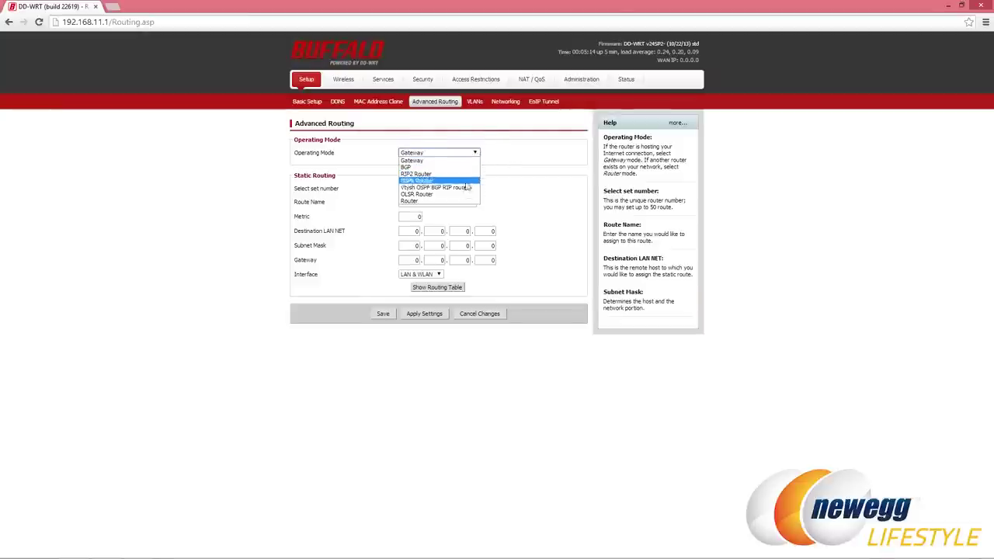
pyautogui.click(511, 159)
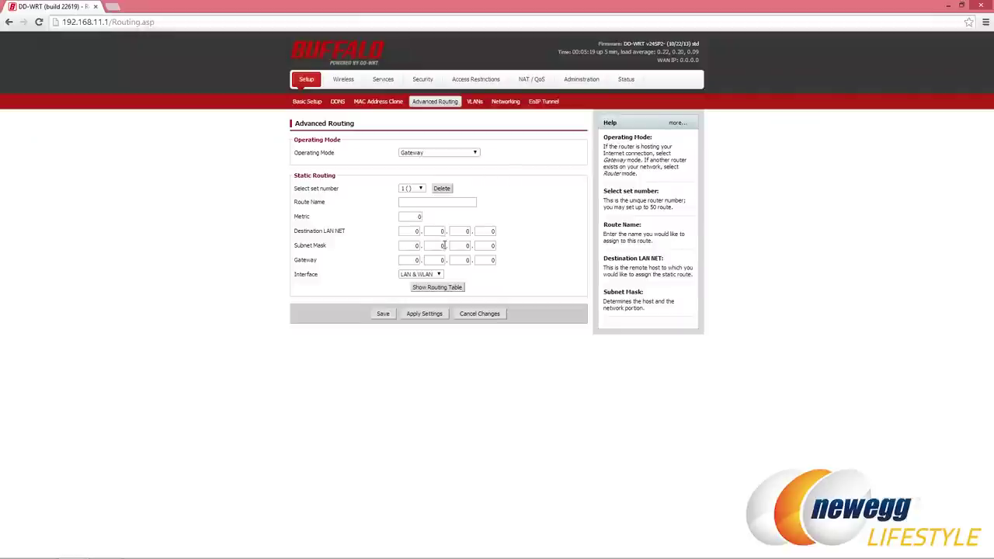
pyautogui.click(475, 102)
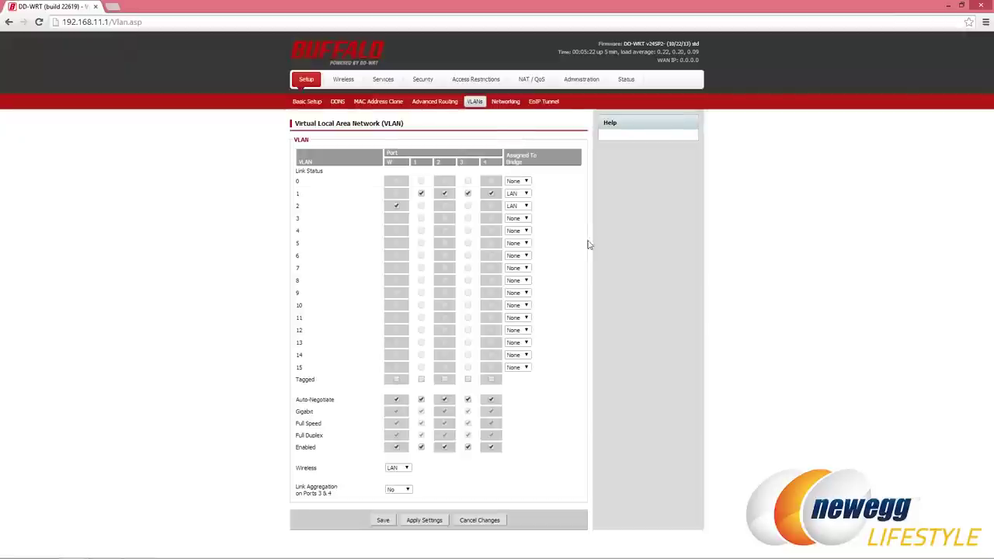
# Keep VLAN 1 bridged to LAN and open the Networking bridging and bonding page.
pyautogui.click(525, 194)
pyautogui.click(522, 207)
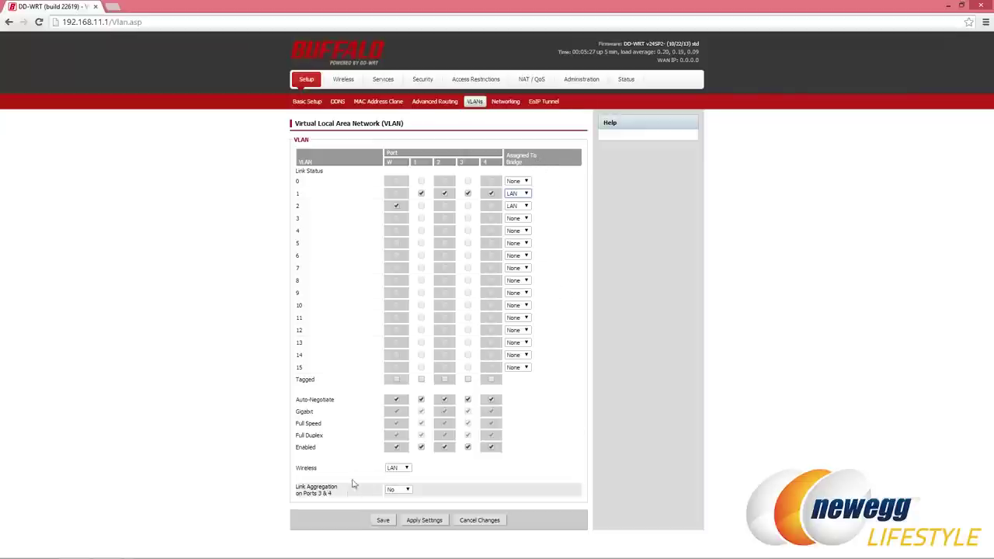
pyautogui.click(504, 101)
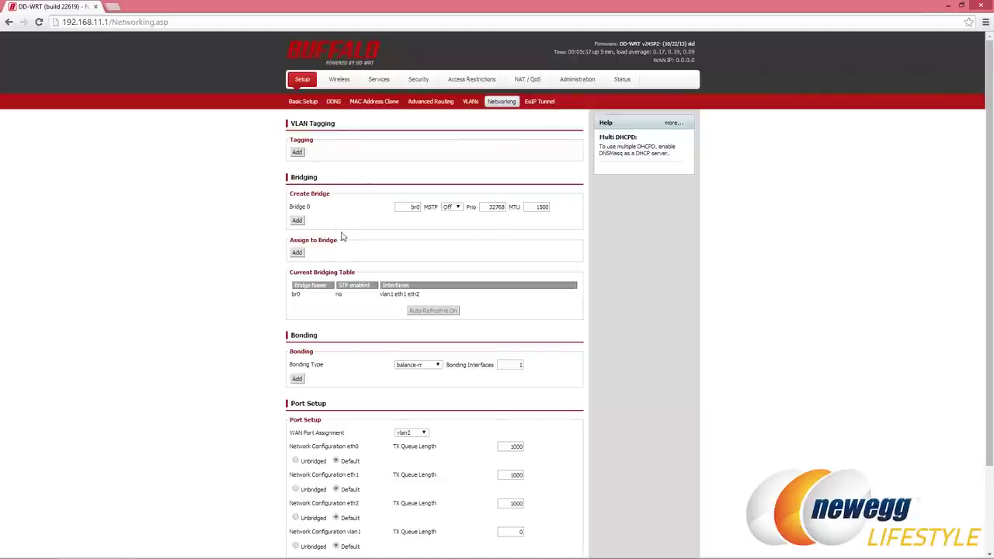
# Scroll through the Networking options, then view the EoIP Tunnel settings.
pyautogui.scroll(-3, 379, 353)
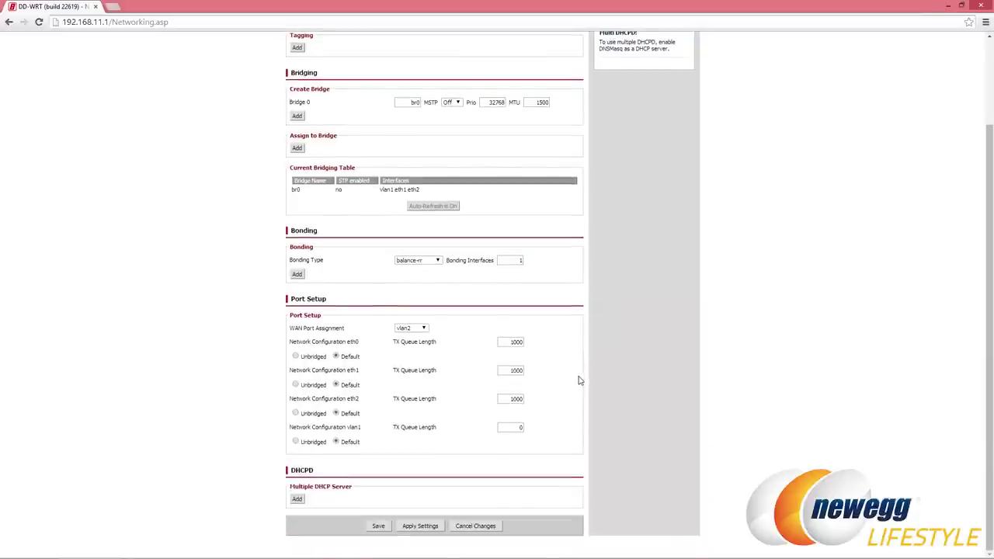
pyautogui.scroll(3, 579, 380)
pyautogui.click(544, 101)
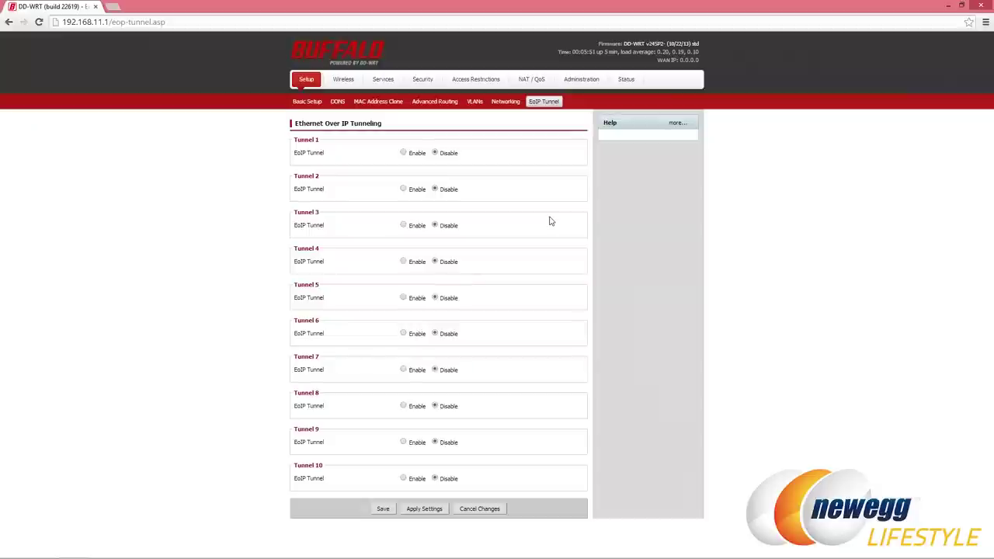
pyautogui.click(343, 80)
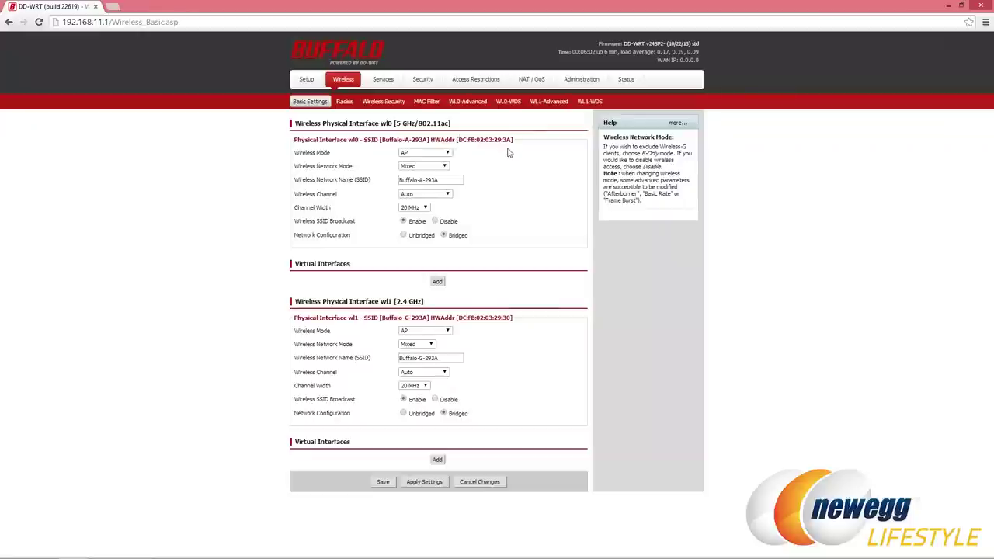
# Keep the 5 GHz radio in AP mode and both radios at 20 MHz channel width.
pyautogui.click(425, 152)
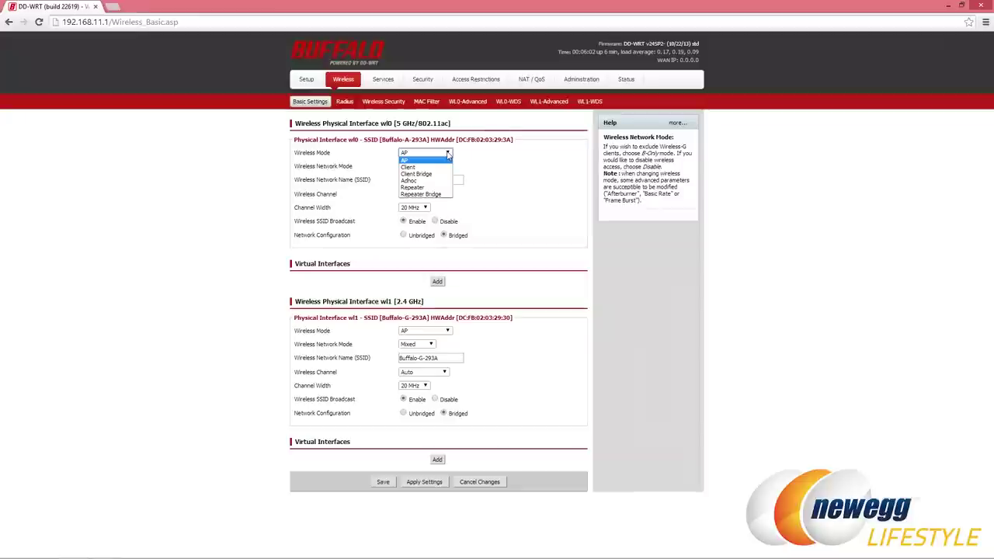
pyautogui.click(511, 151)
pyautogui.click(425, 207)
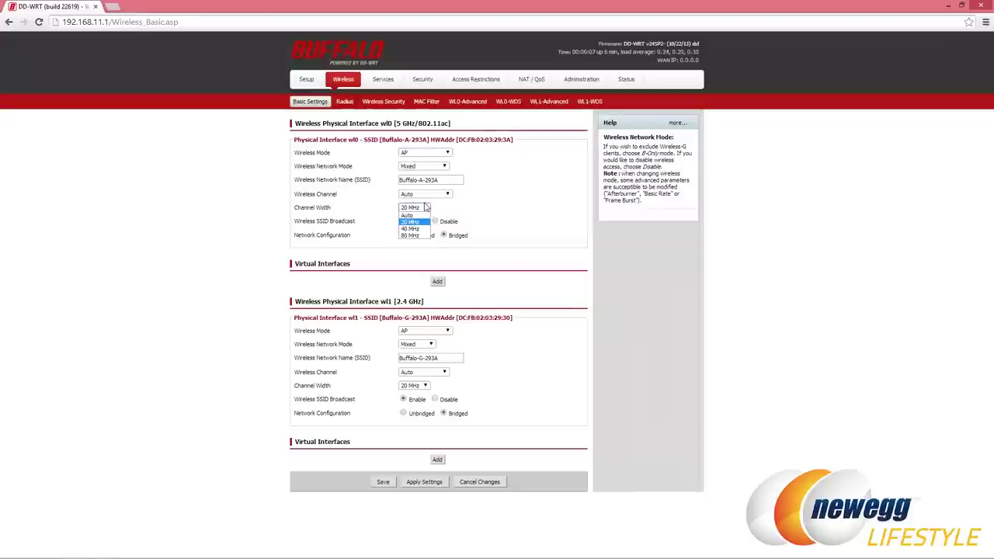
pyautogui.click(528, 202)
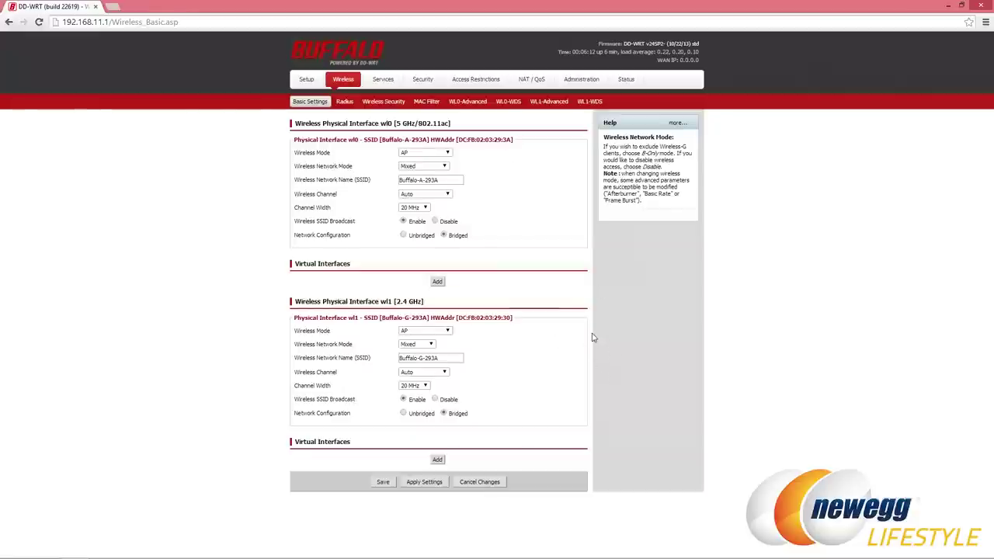
pyautogui.click(425, 385)
pyautogui.click(431, 392)
# Review Radius settings and keep WPA-PSK as the wl0 security mode.
pyautogui.click(343, 105)
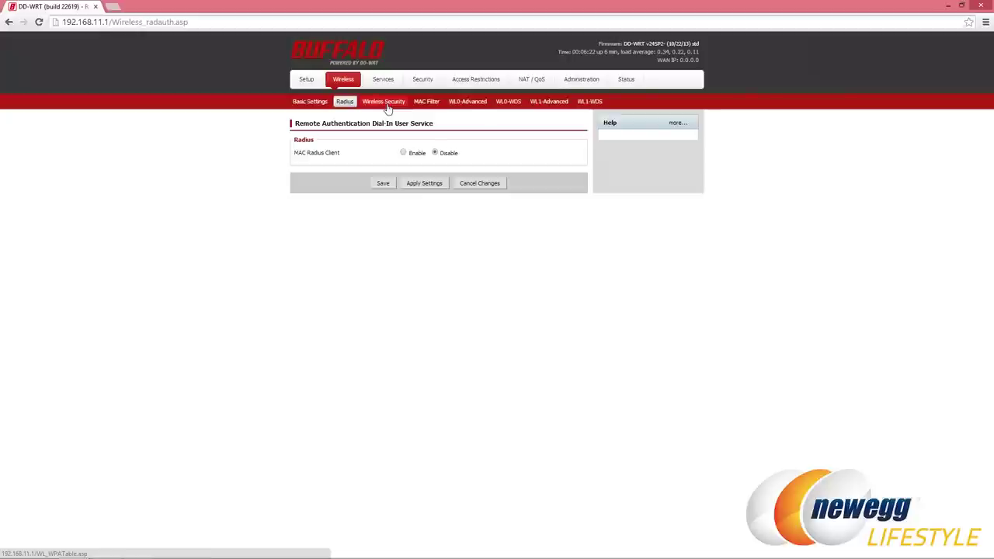
pyautogui.click(388, 105)
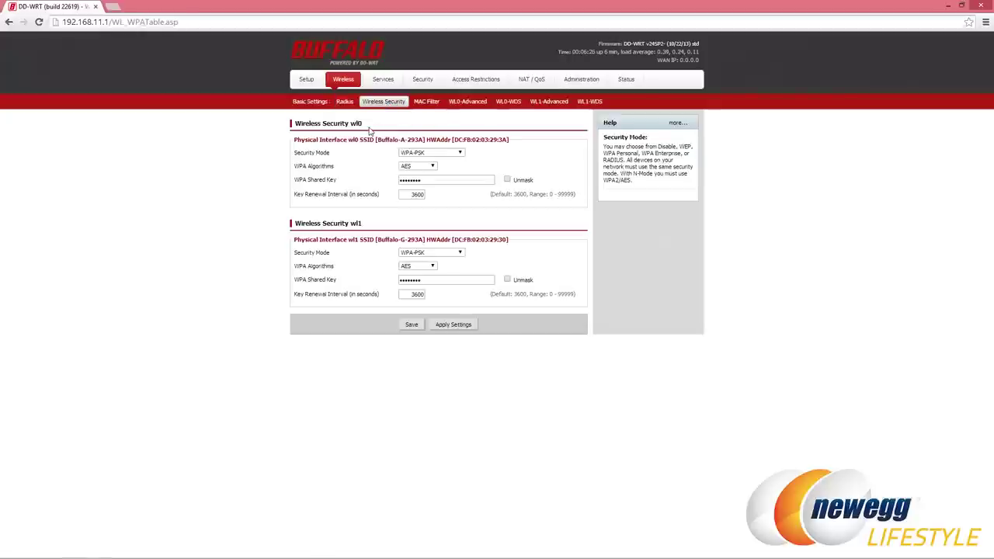
pyautogui.click(460, 153)
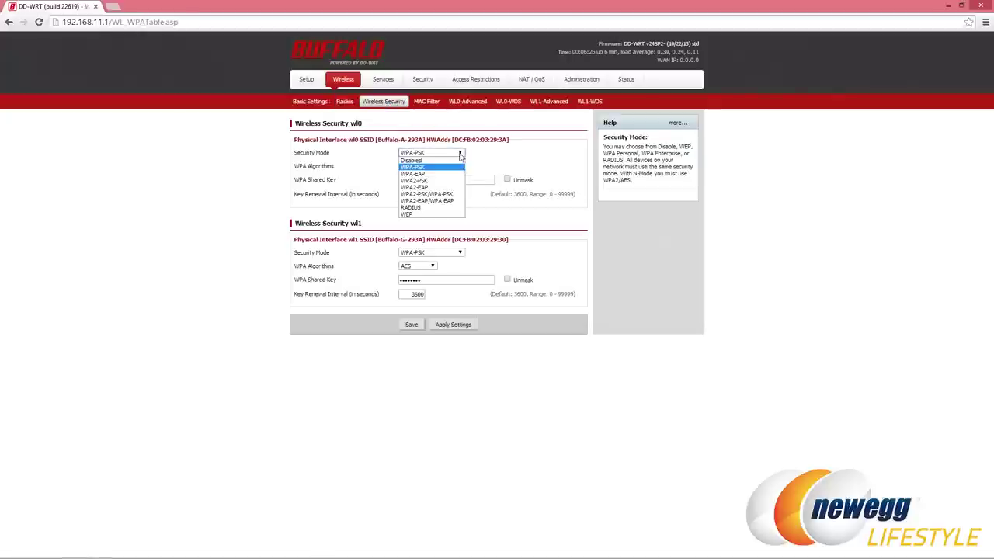
pyautogui.click(506, 153)
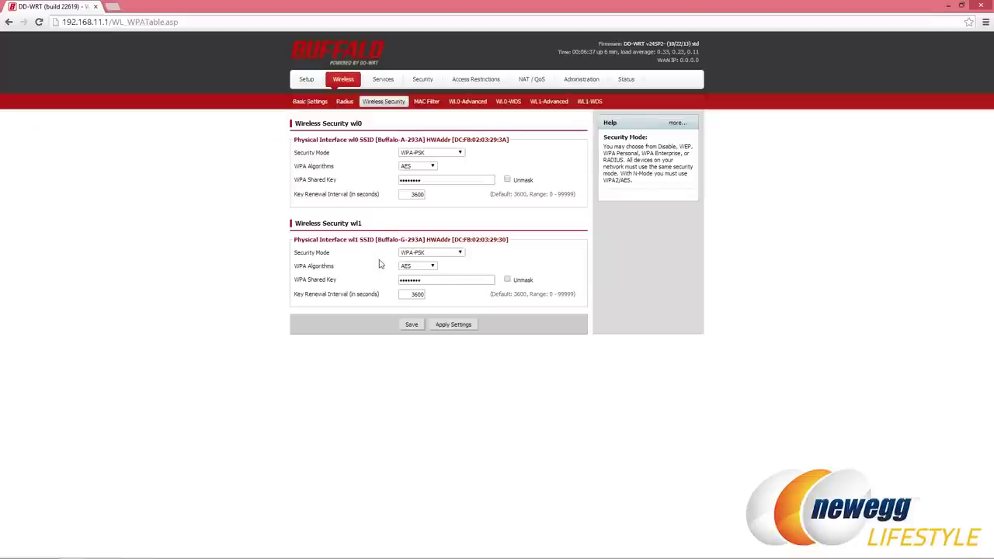
pyautogui.click(383, 79)
pyautogui.click(341, 81)
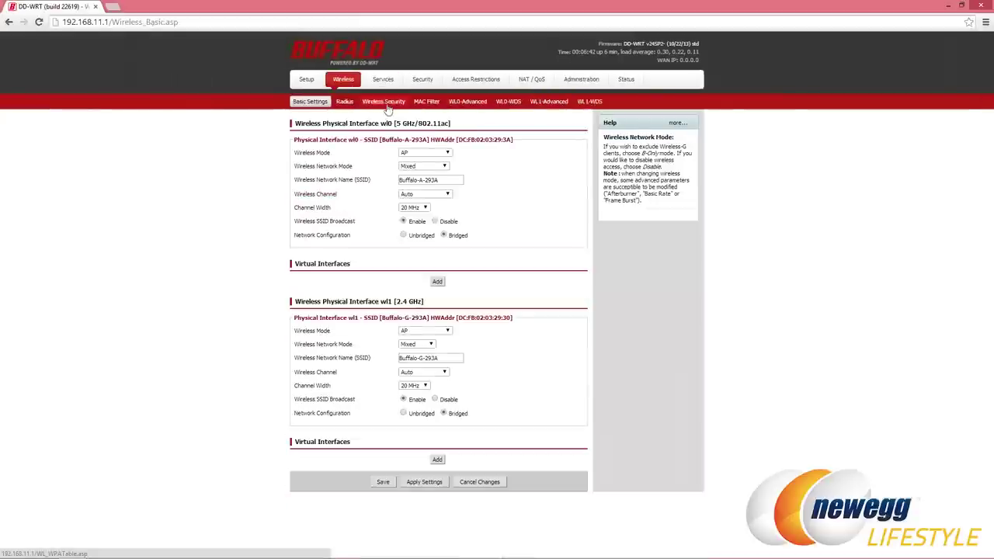
# View MAC Filter and scroll through the wl0 advanced settings.
pyautogui.click(426, 101)
pyautogui.click(467, 102)
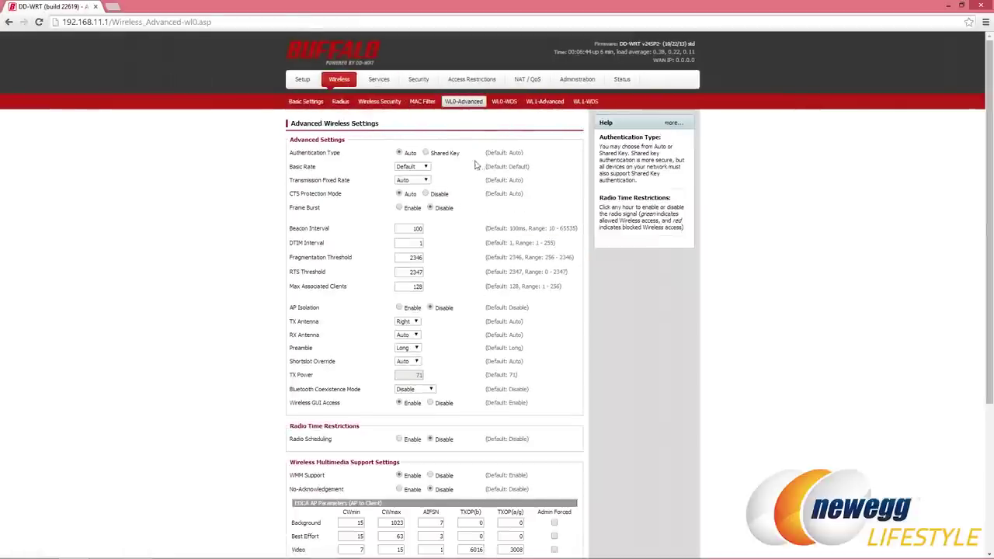
pyautogui.scroll(-1, 478, 167)
pyautogui.scroll(-1, 479, 175)
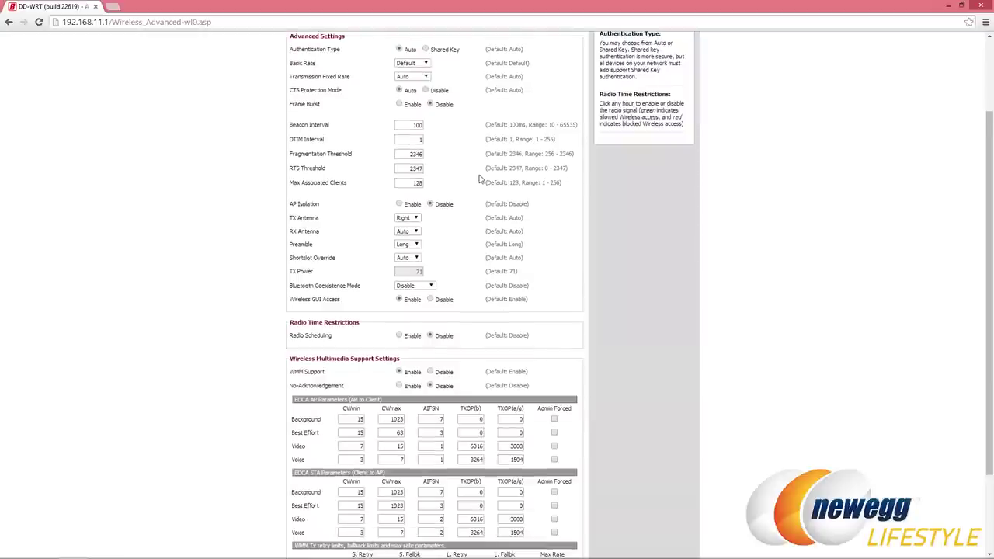
pyautogui.scroll(-1, 479, 179)
pyautogui.scroll(-1, 482, 181)
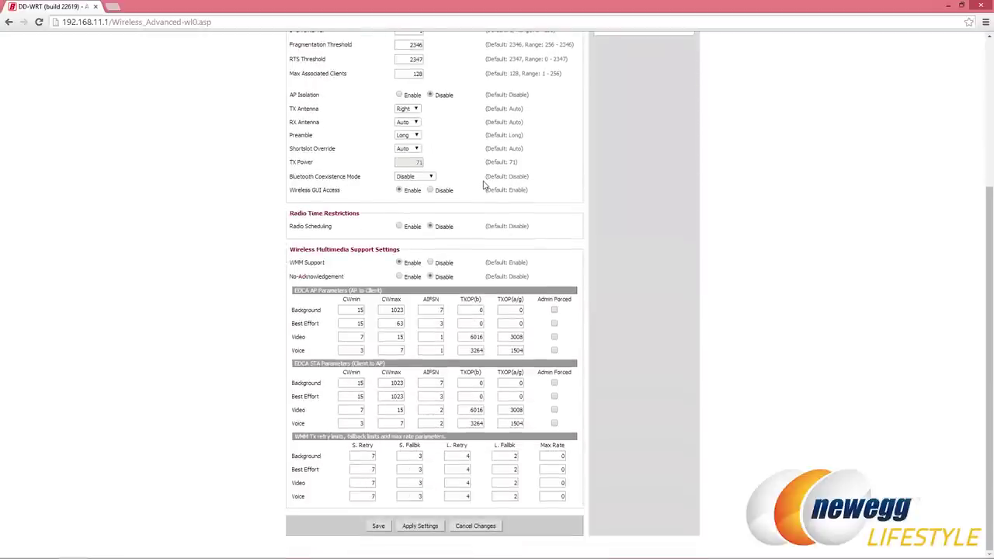
pyautogui.scroll(4, 515, 221)
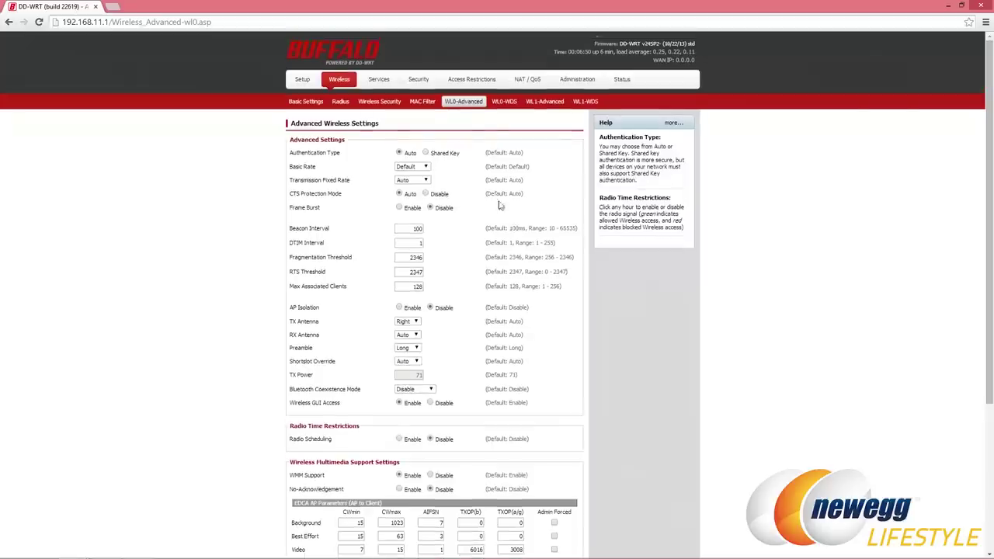
# Check the wl0 WDS link types, leaving the first WDS entry disabled.
pyautogui.click(503, 102)
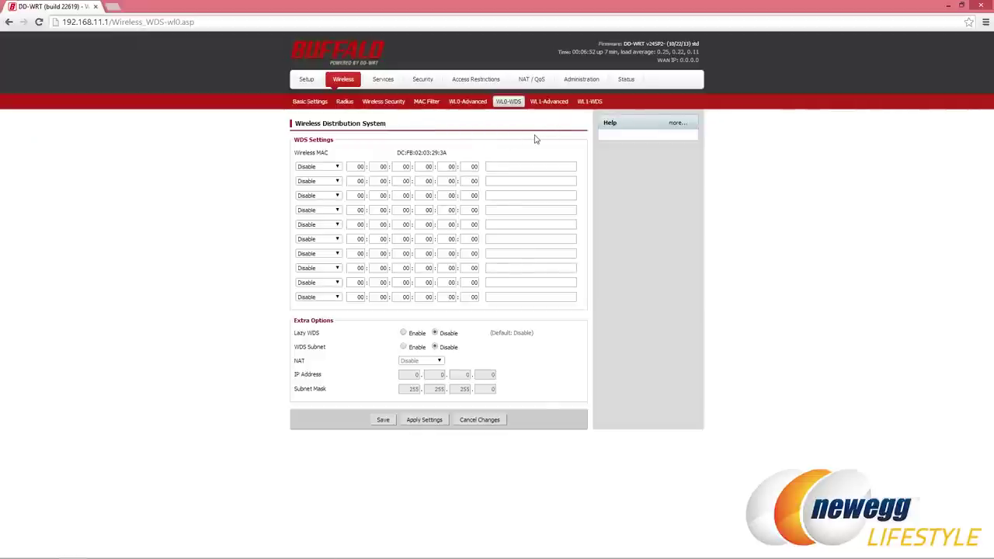
pyautogui.click(329, 169)
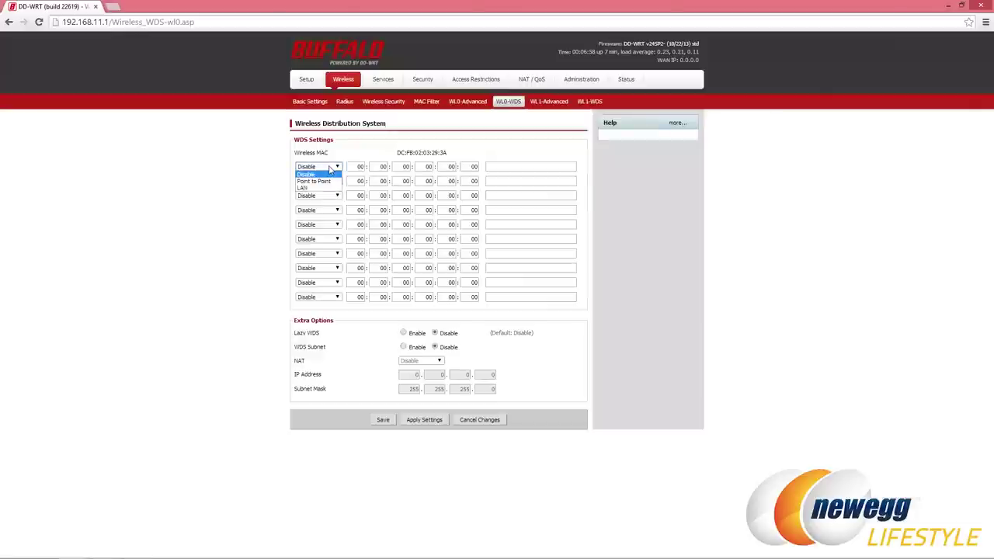
pyautogui.click(329, 169)
# Scroll through the wl1 advanced settings and view the wl1 WDS page.
pyautogui.click(541, 103)
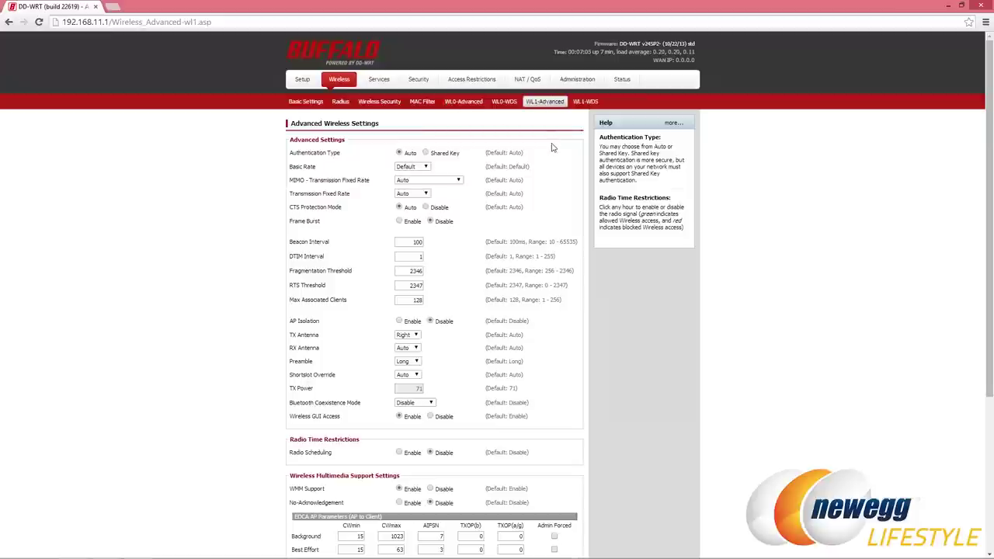
pyautogui.scroll(-3, 552, 147)
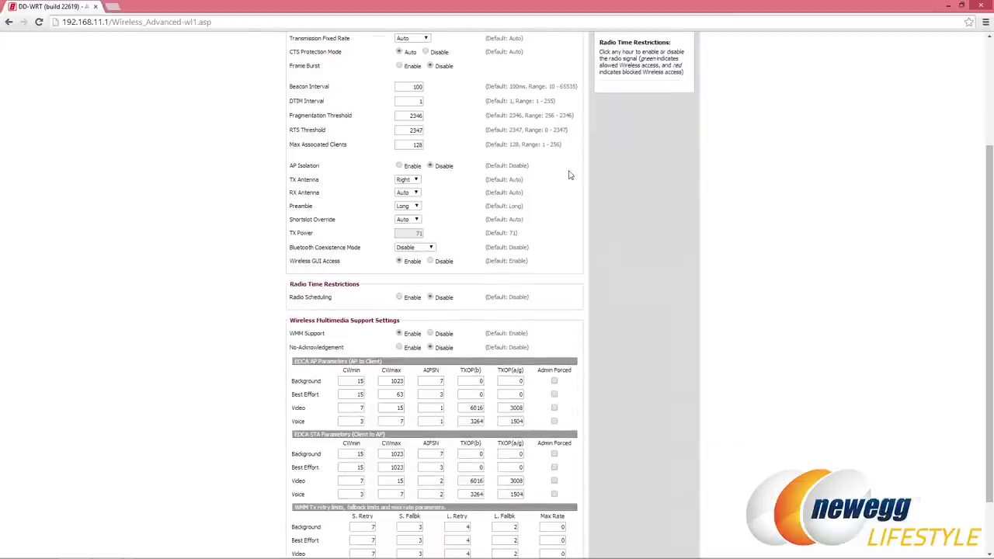
pyautogui.scroll(3, 568, 175)
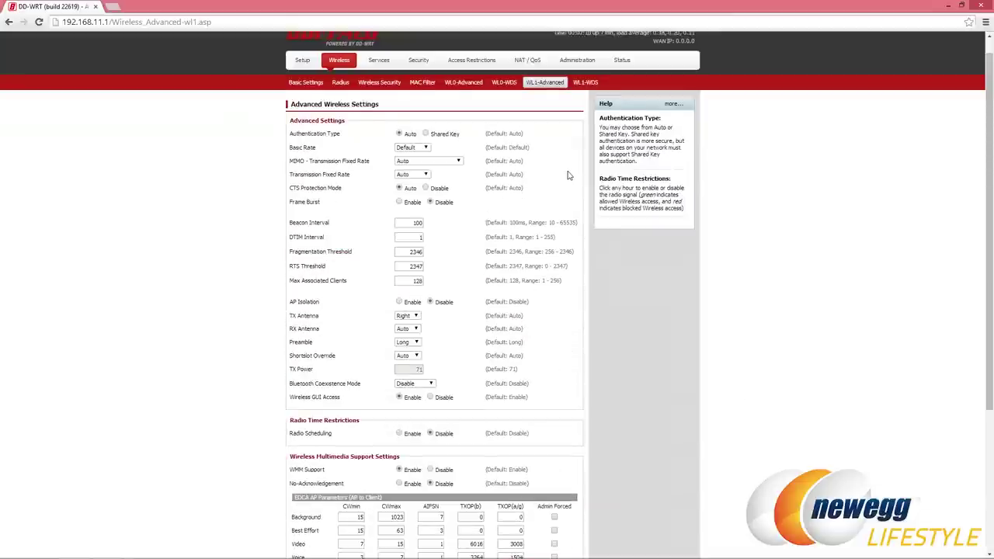
pyautogui.scroll(1, 568, 176)
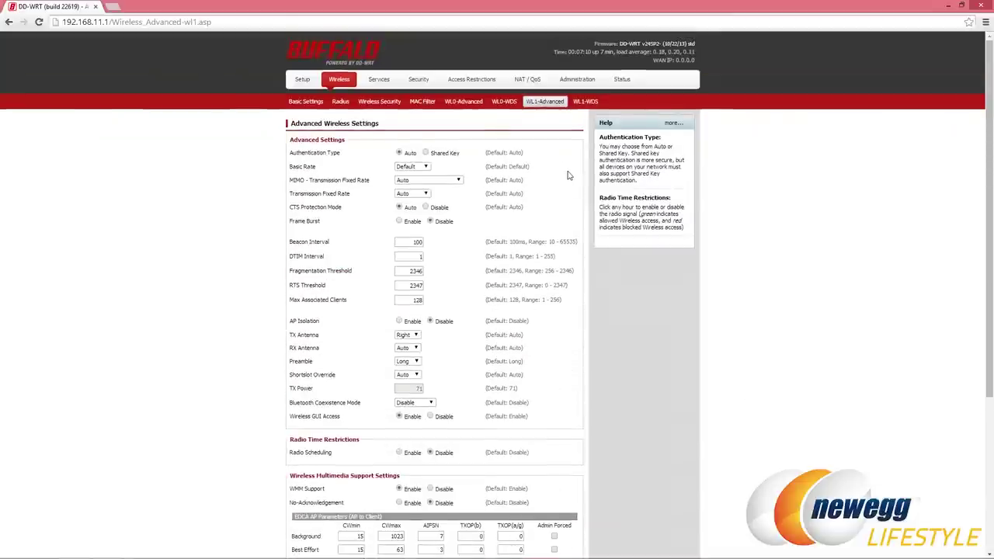
pyautogui.click(587, 102)
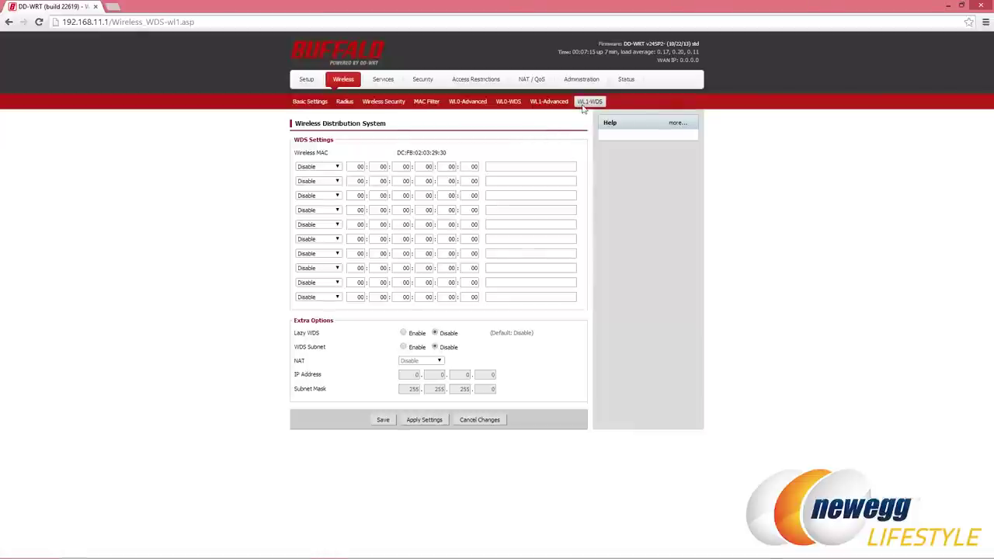
pyautogui.click(383, 80)
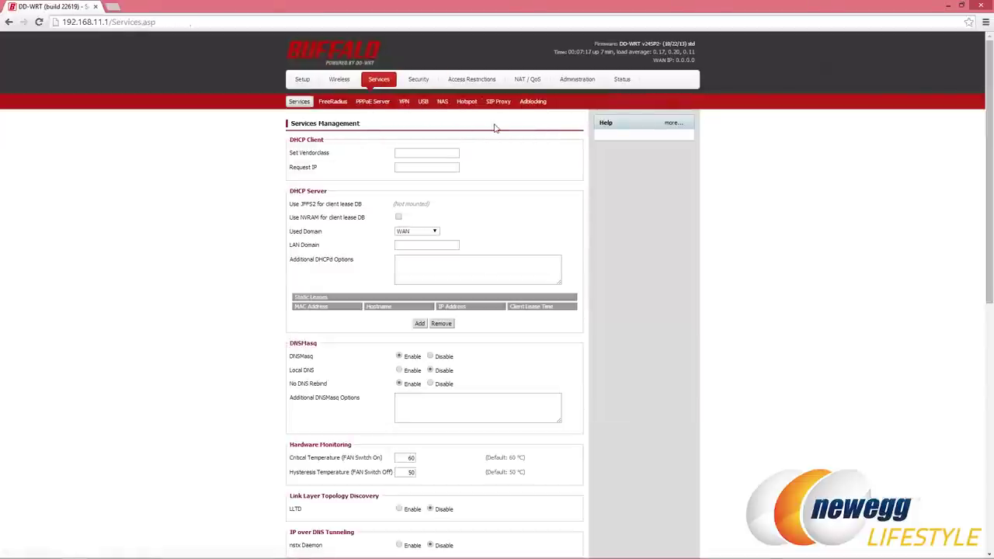
# Scroll through Services Management options like DNSMasq and fan temperature, then view FreeRadius.
pyautogui.scroll(-1, 517, 142)
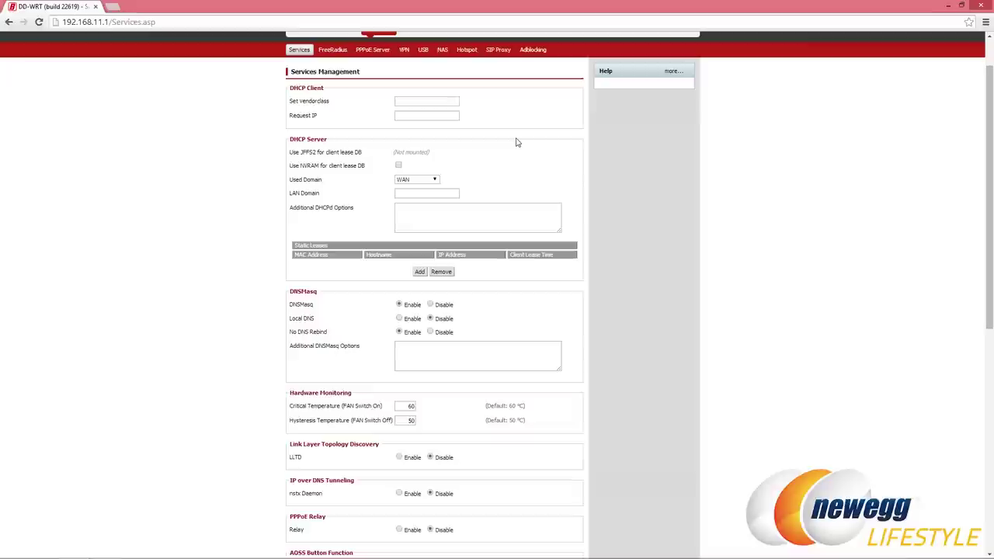
pyautogui.scroll(-1, 505, 153)
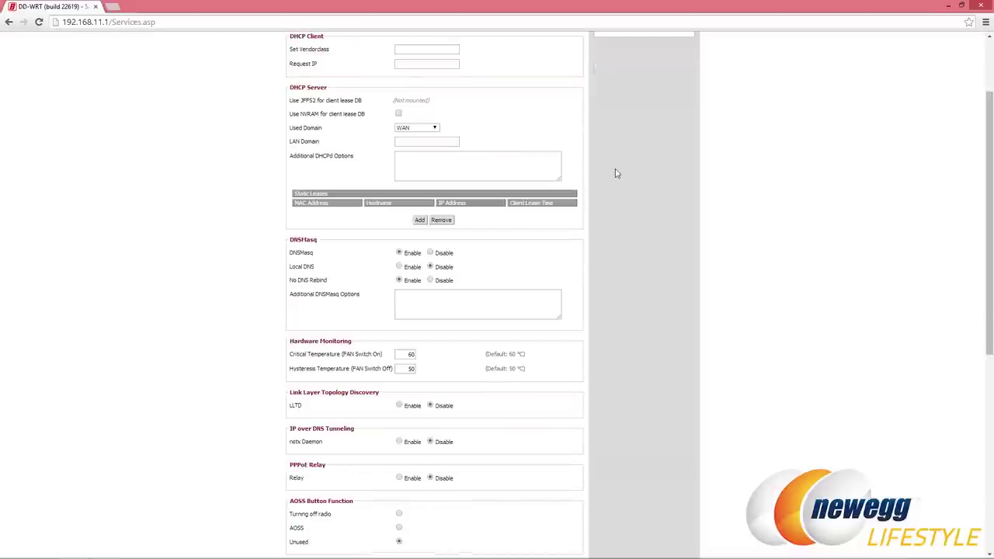
pyautogui.scroll(-3, 598, 186)
pyautogui.scroll(-5, 586, 194)
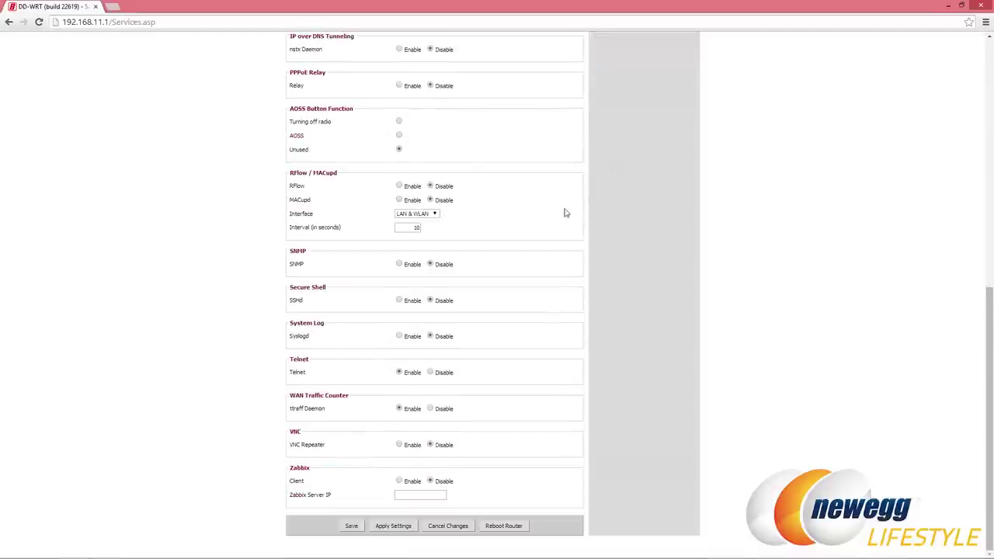
pyautogui.scroll(4, 564, 212)
pyautogui.scroll(2, 578, 250)
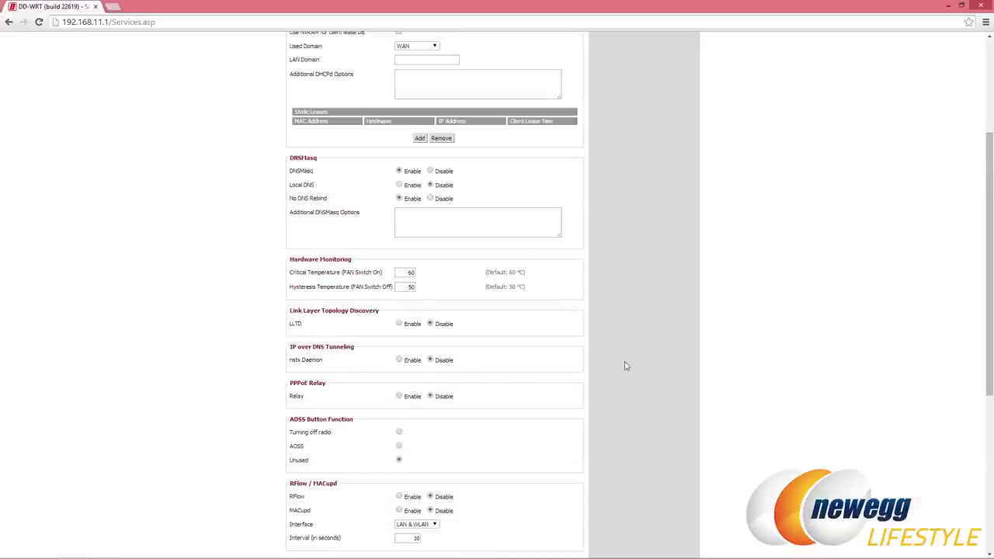
pyautogui.scroll(-1, 559, 367)
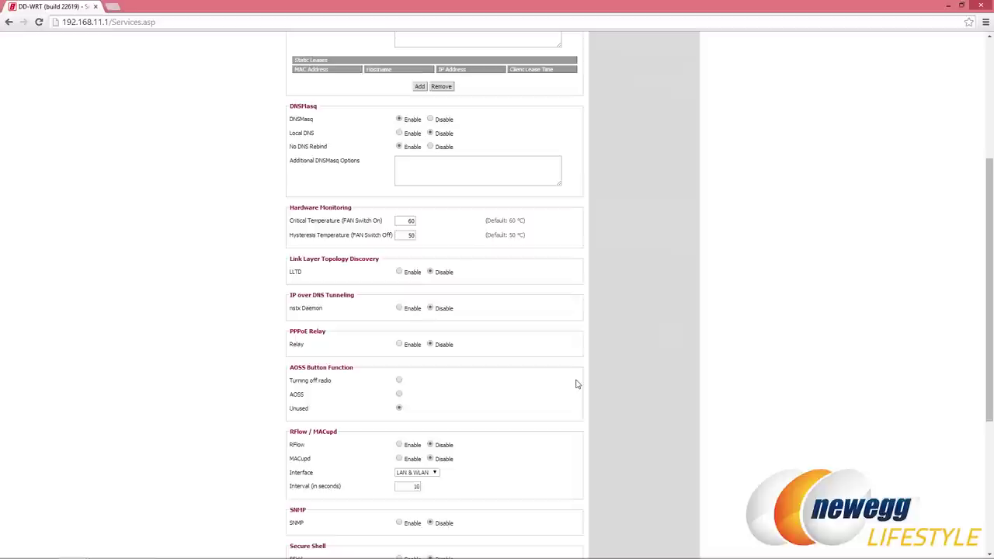
pyautogui.scroll(-2, 580, 383)
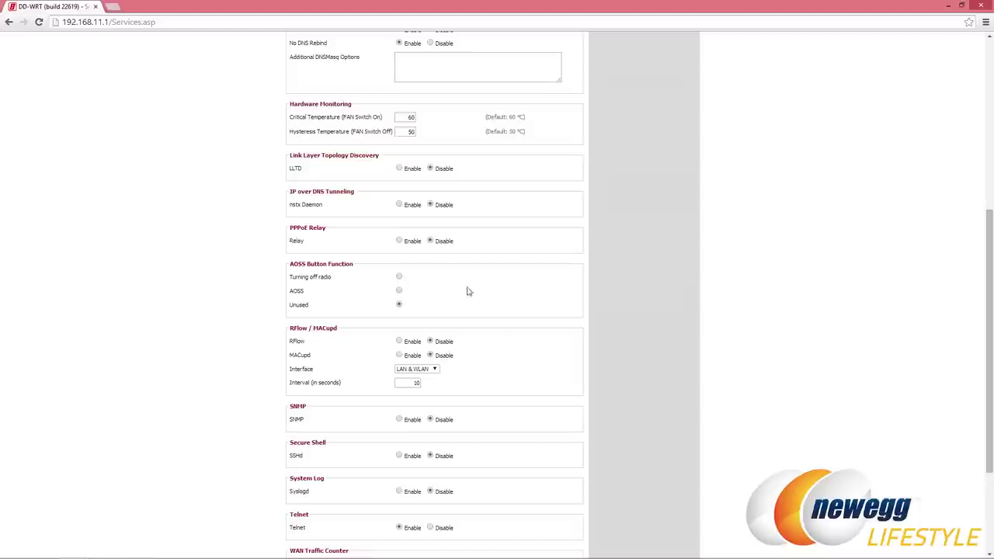
pyautogui.scroll(5, 543, 363)
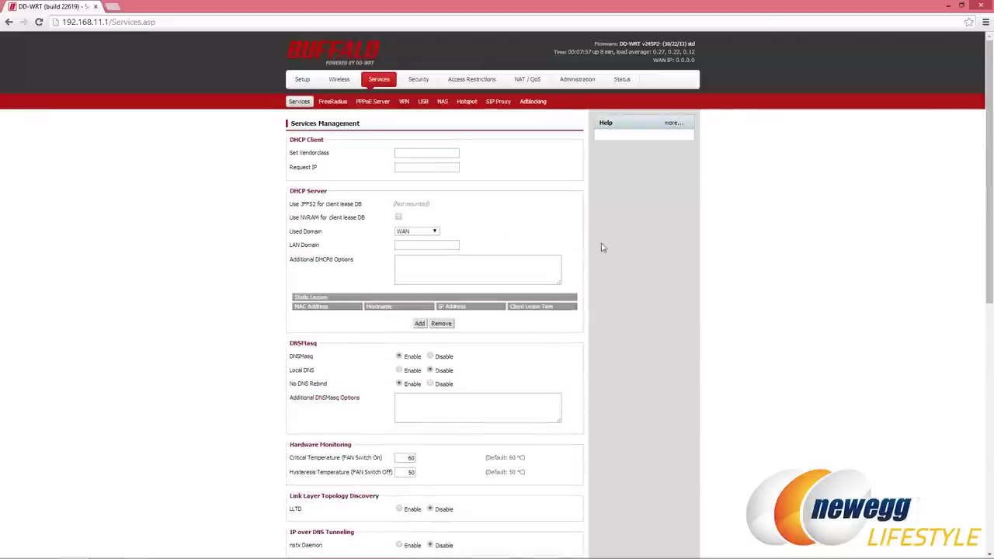
pyautogui.click(340, 109)
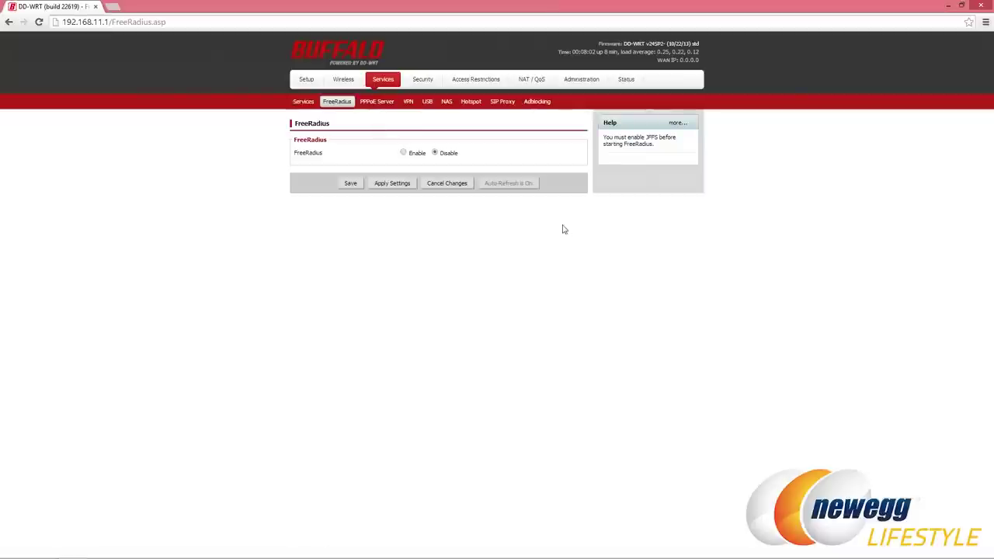
# View the PPPoE Server, VPN, USB and NAS service pages in turn.
pyautogui.click(393, 109)
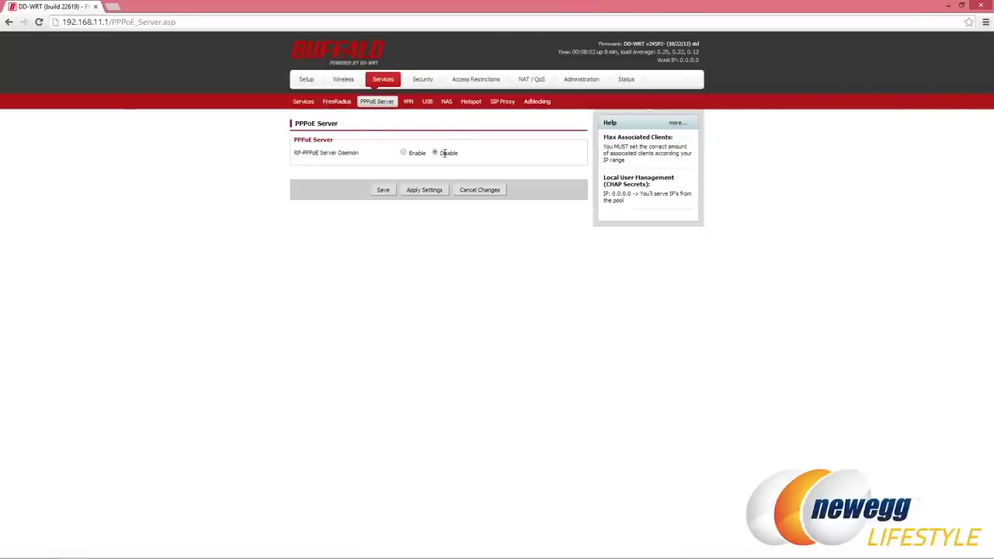
pyautogui.click(412, 106)
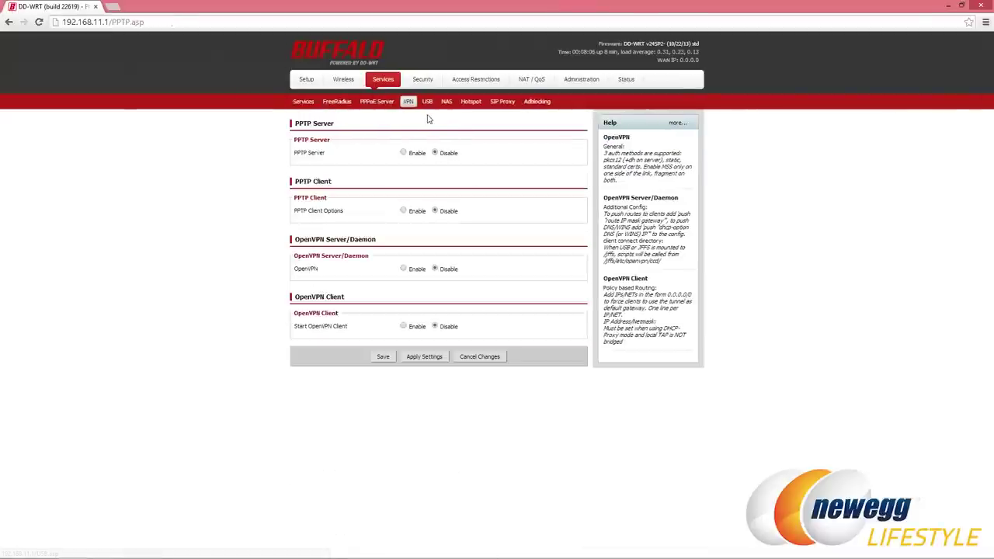
pyautogui.click(429, 102)
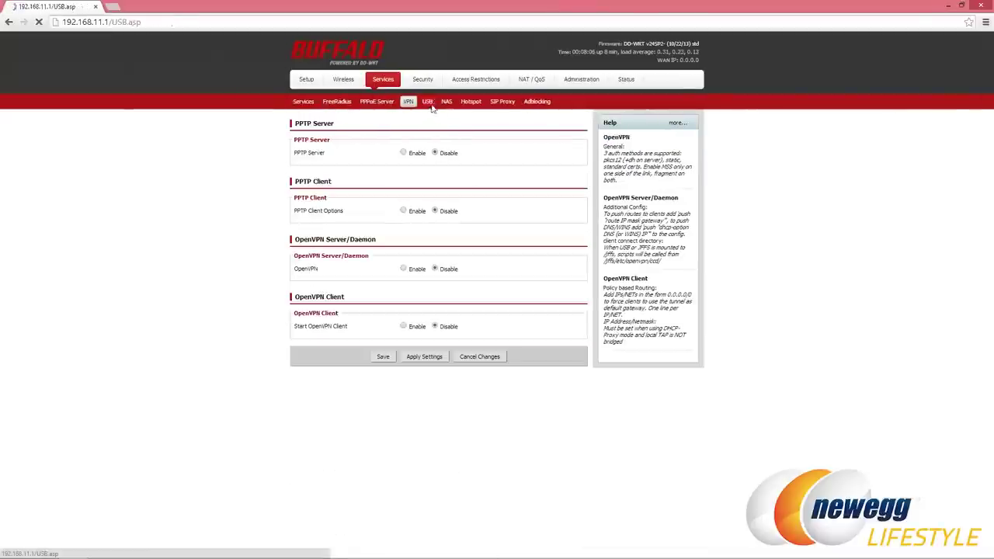
pyautogui.click(445, 102)
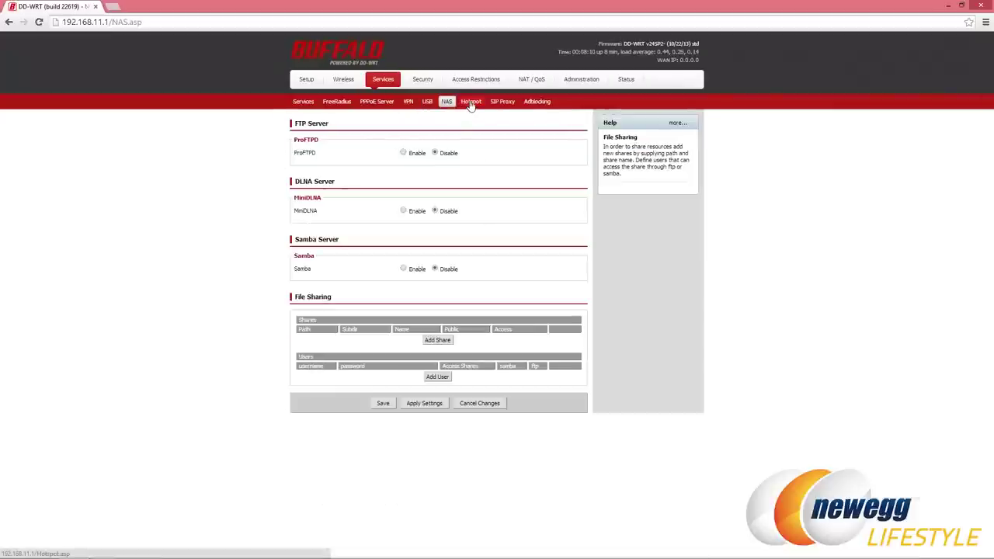
# Scroll through the Hotspot Portal page, then view SIP Proxy and Adblocking settings.
pyautogui.click(471, 102)
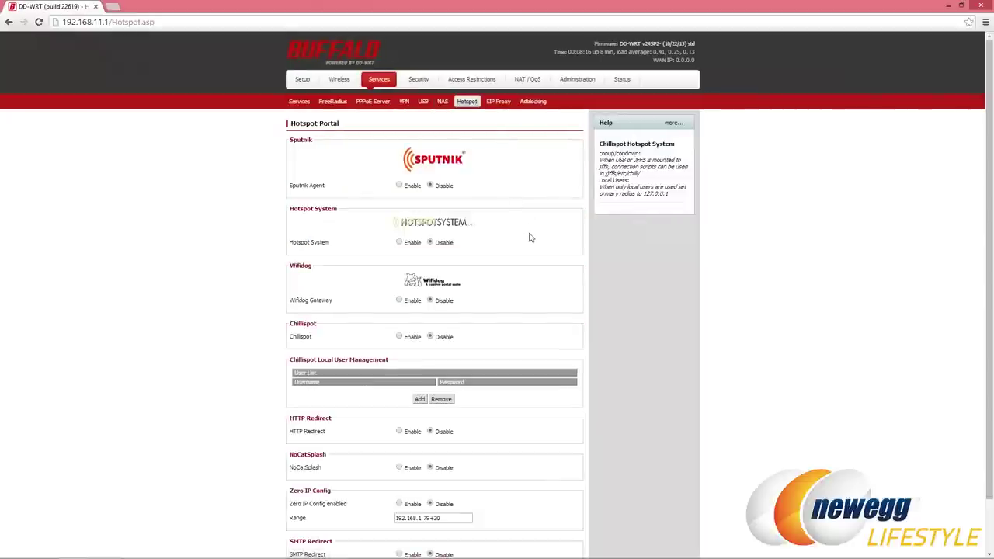
pyautogui.scroll(-1, 491, 198)
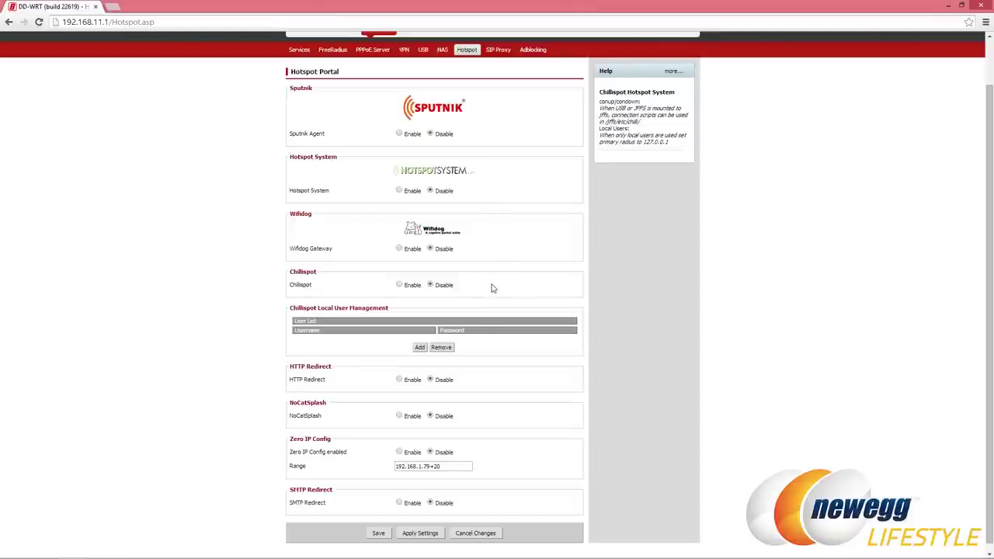
pyautogui.scroll(-1, 493, 288)
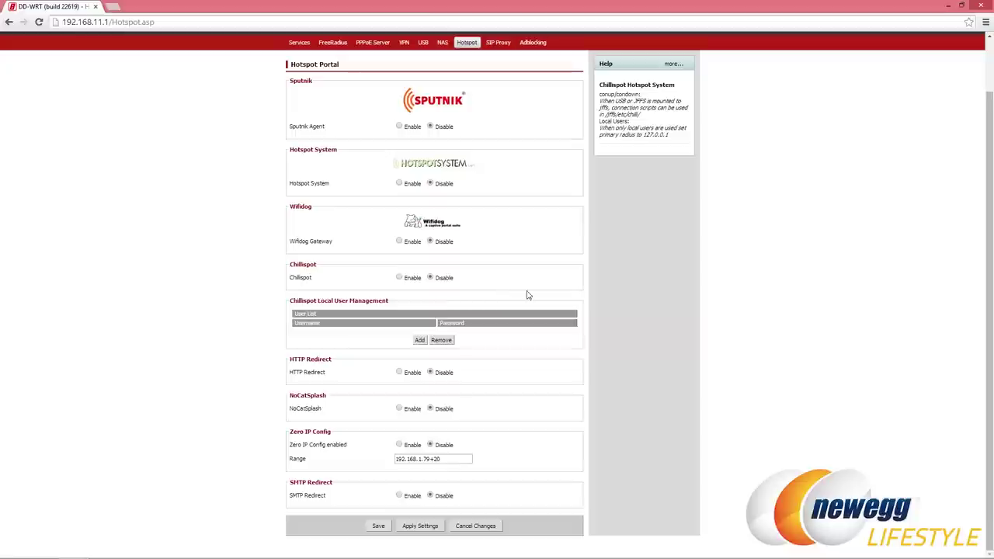
pyautogui.scroll(1, 527, 294)
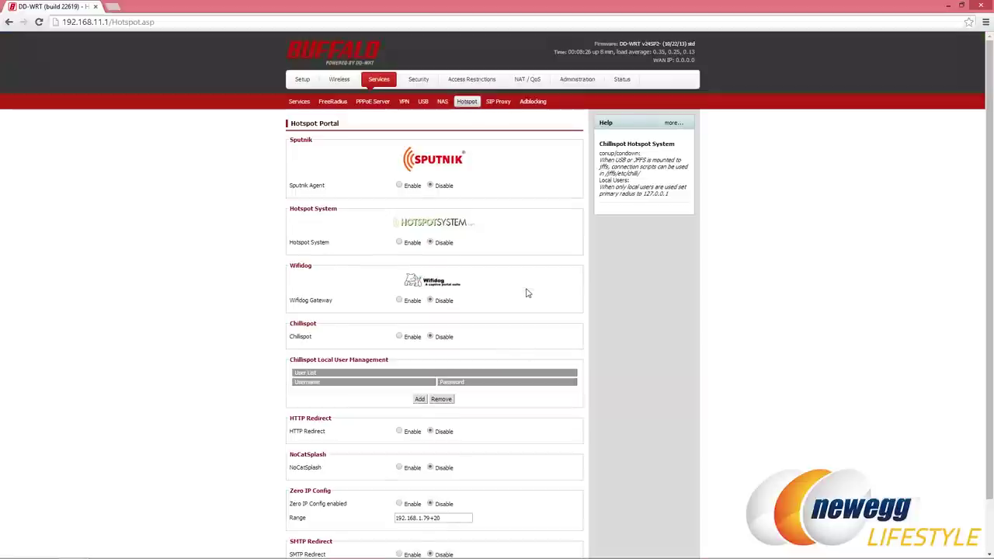
pyautogui.click(497, 101)
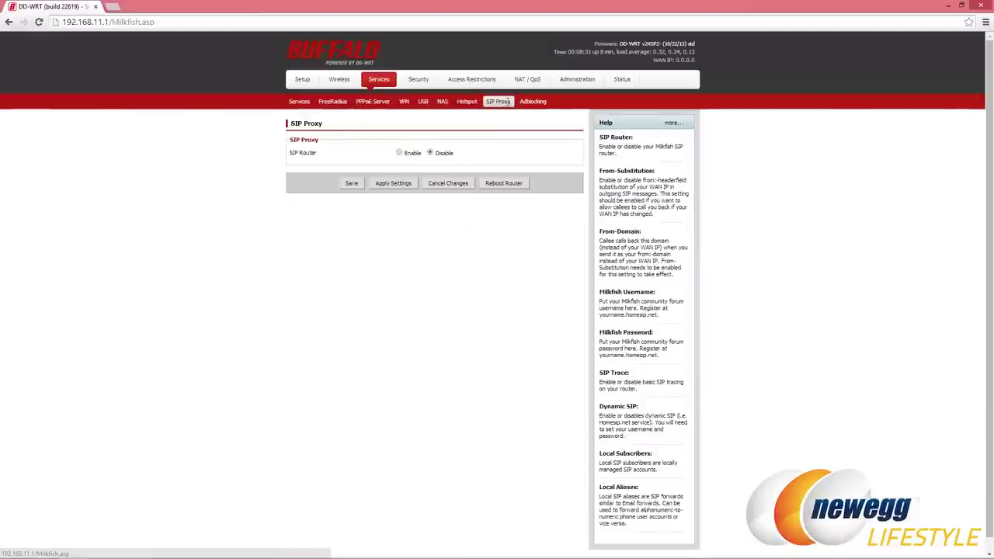
pyautogui.click(541, 103)
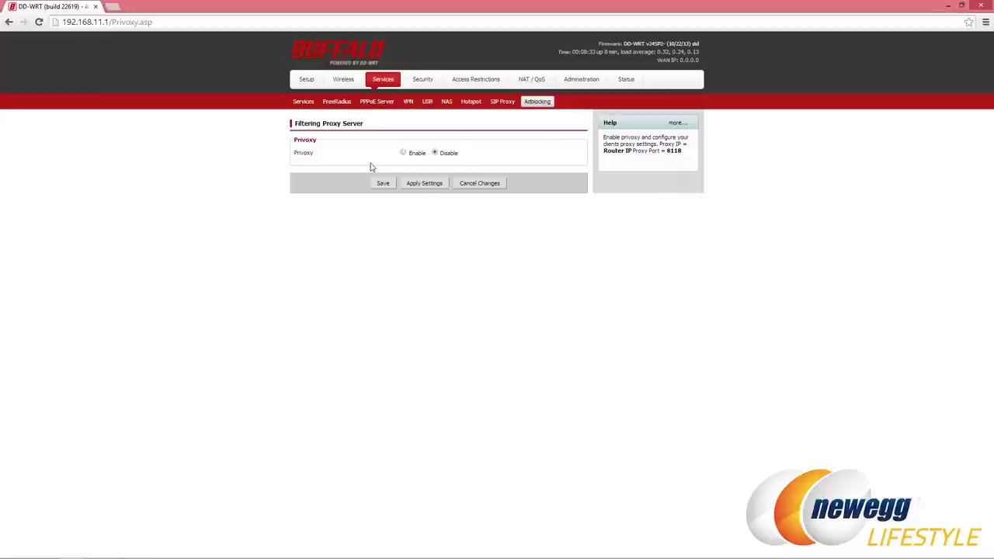
pyautogui.click(424, 81)
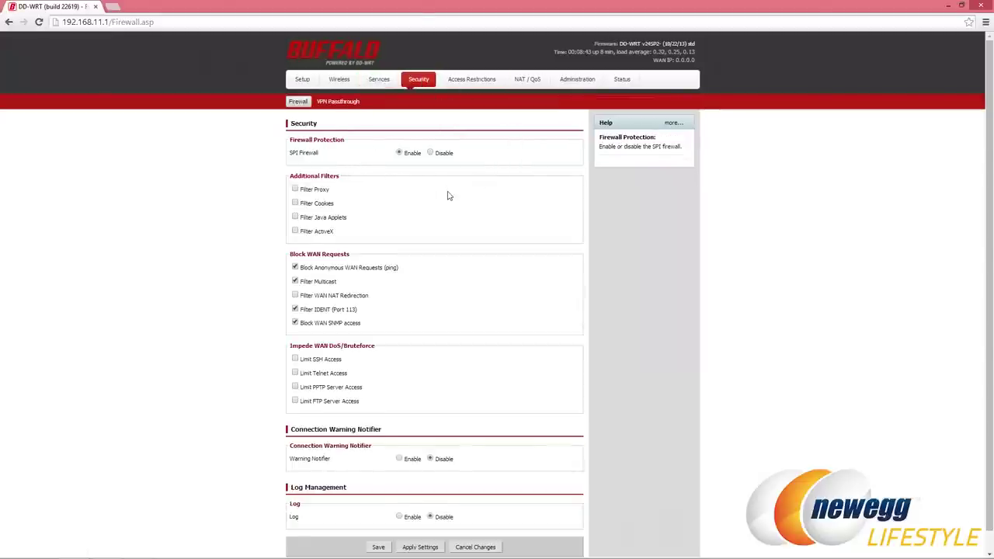
# Scroll through the Firewall protection, filter and log options.
pyautogui.scroll(-1, 450, 194)
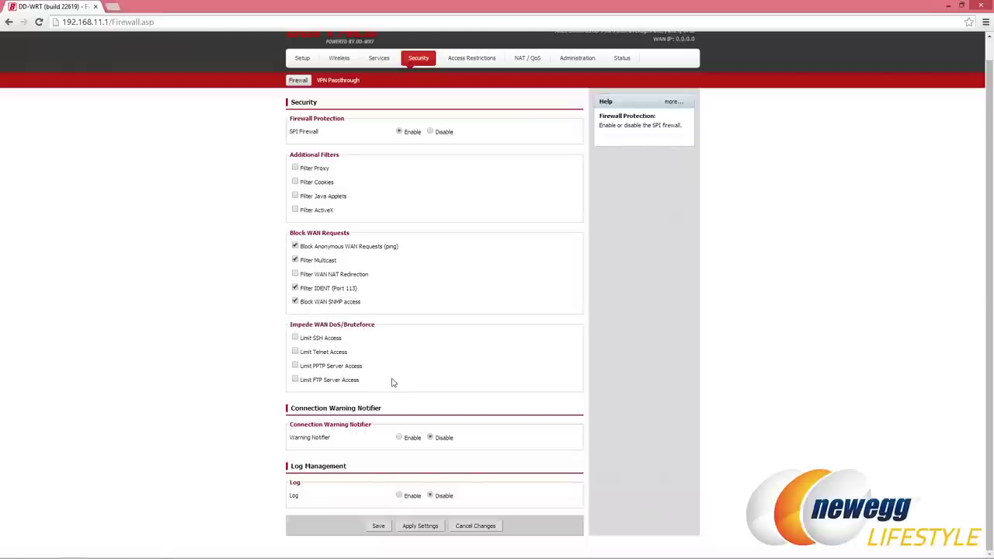
pyautogui.click(344, 82)
# Open WAN Access and scroll through its policy, schedule and blocking options.
pyautogui.click(471, 78)
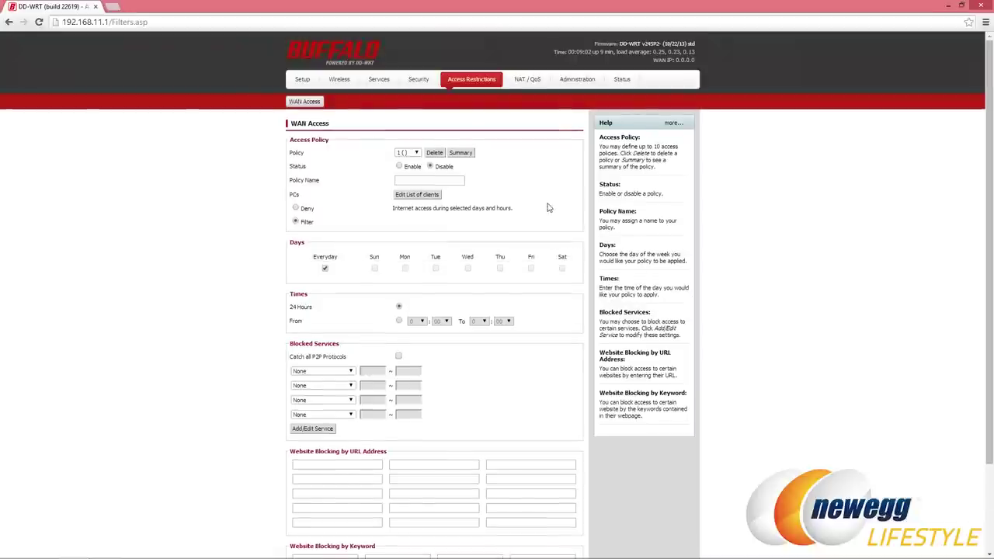
pyautogui.scroll(-3, 548, 215)
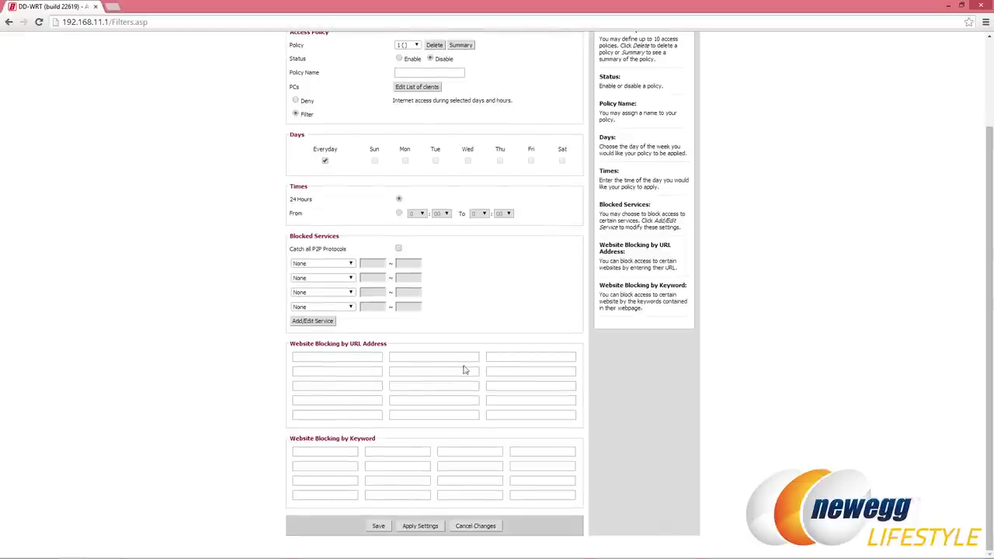
pyautogui.scroll(3, 495, 356)
# Visit Port Forwarding, Port Range Forwarding, Port Triggering, UPnP, DMZ and QoS pages in turn.
pyautogui.click(531, 79)
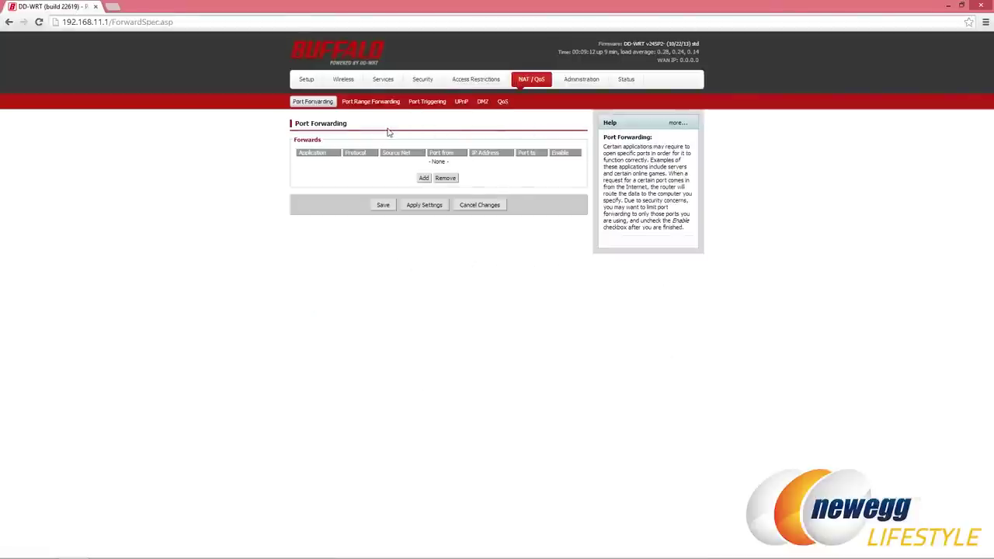
pyautogui.click(371, 102)
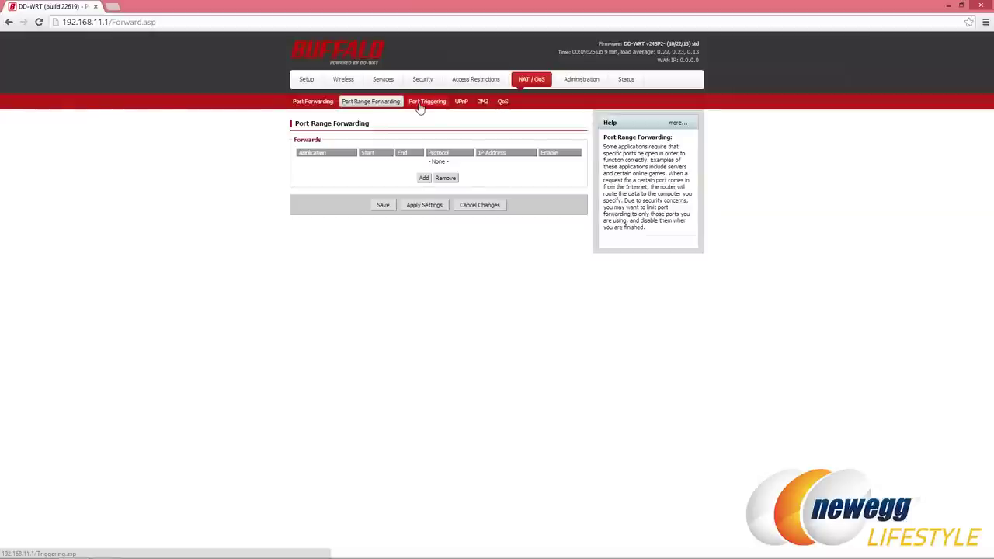
pyautogui.click(419, 106)
pyautogui.click(464, 103)
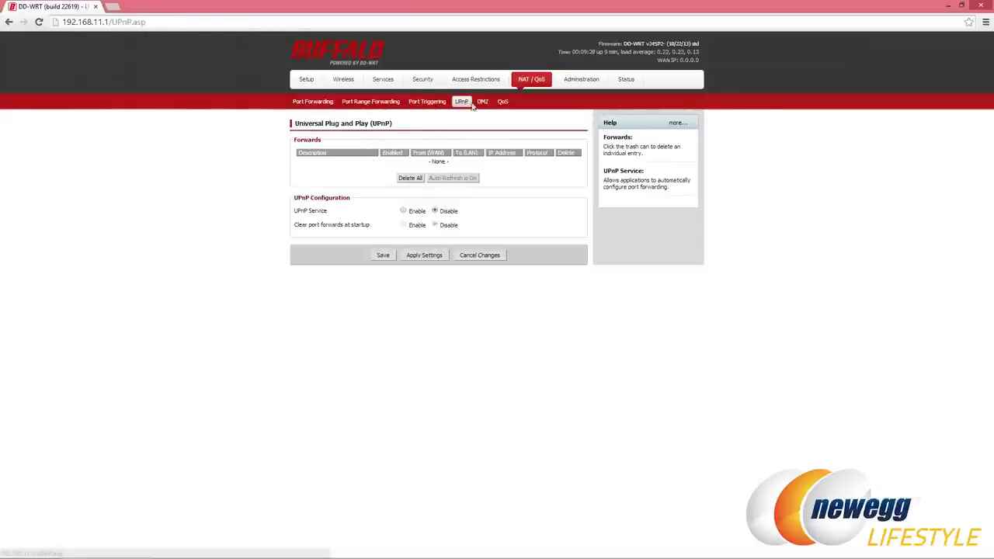
pyautogui.click(482, 102)
pyautogui.click(502, 102)
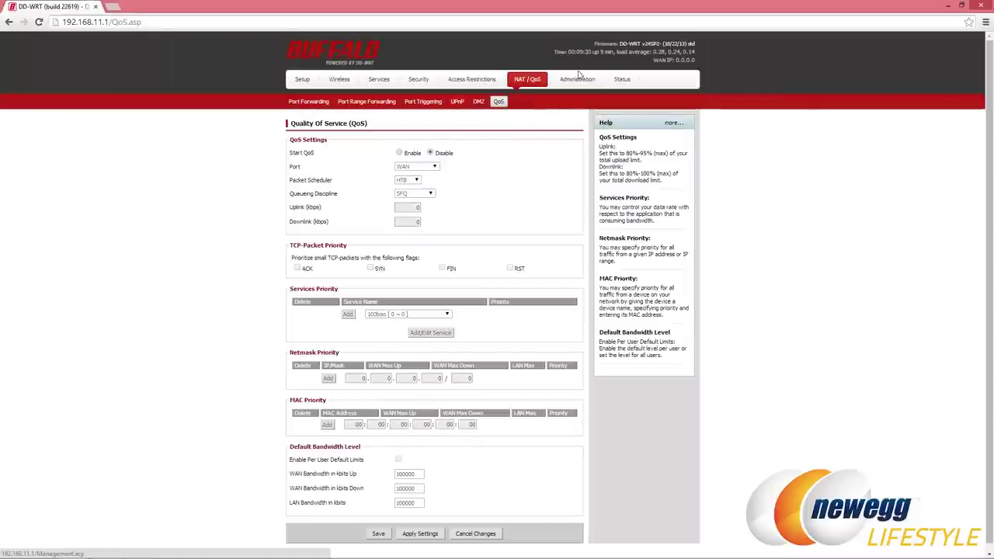
pyautogui.click(577, 79)
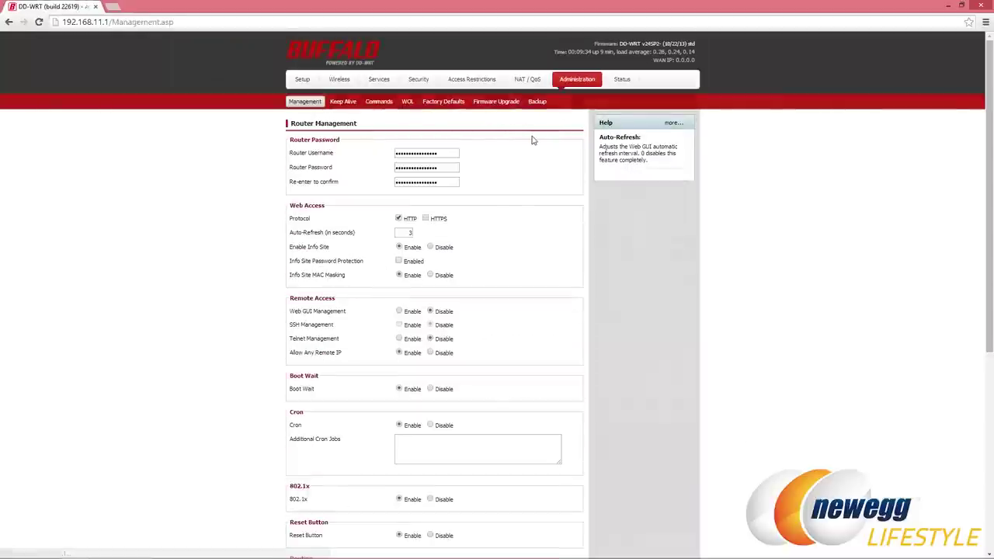
pyautogui.scroll(-2, 535, 177)
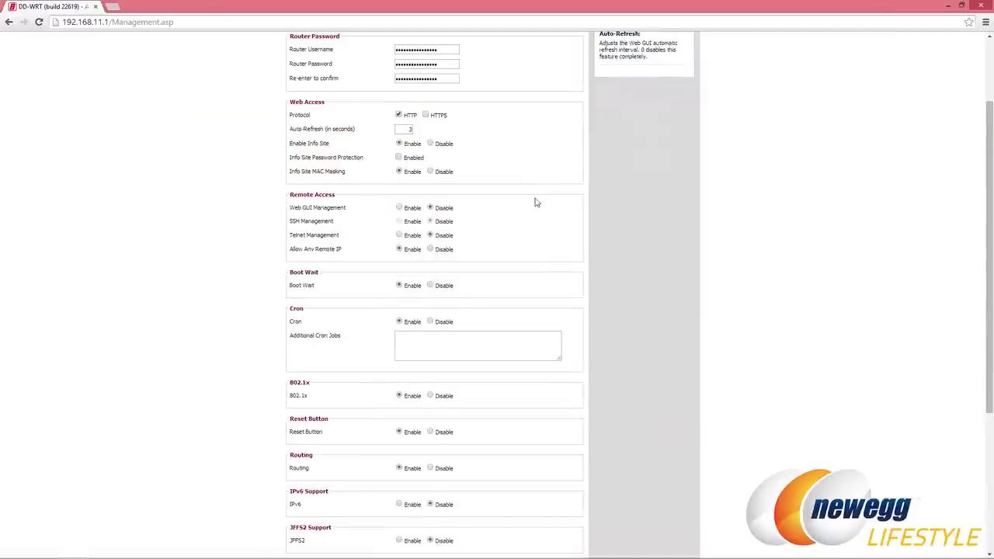
pyautogui.scroll(-1, 535, 208)
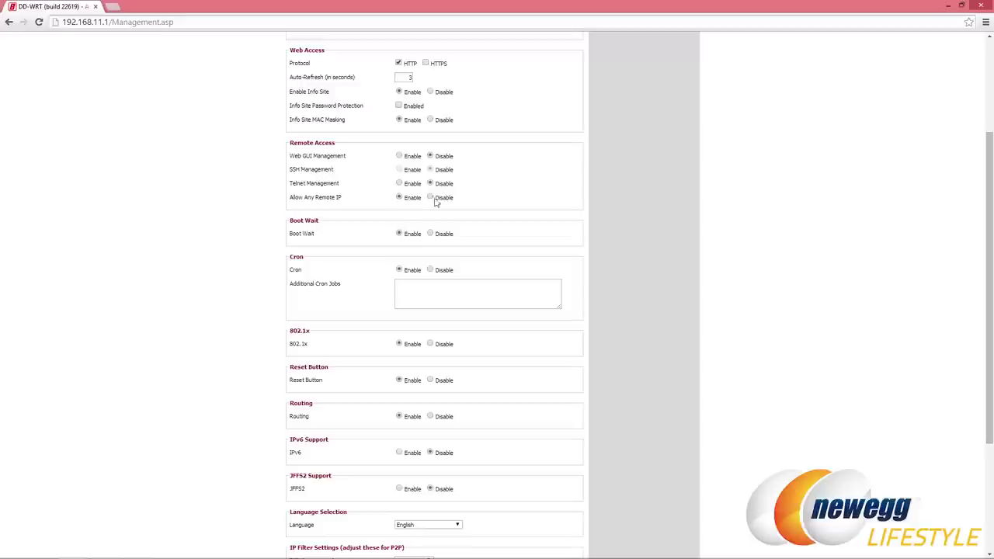
pyautogui.scroll(-1, 533, 237)
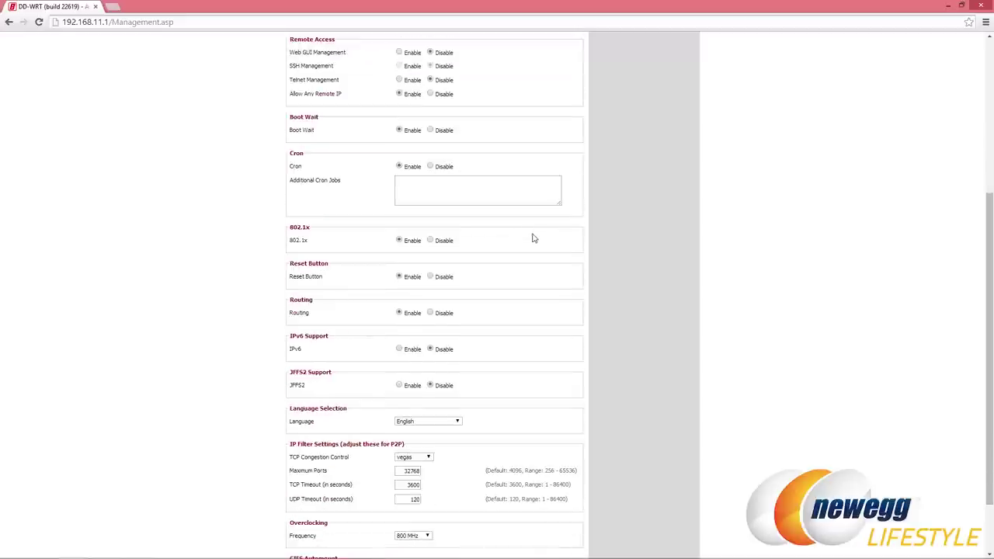
pyautogui.scroll(3, 548, 246)
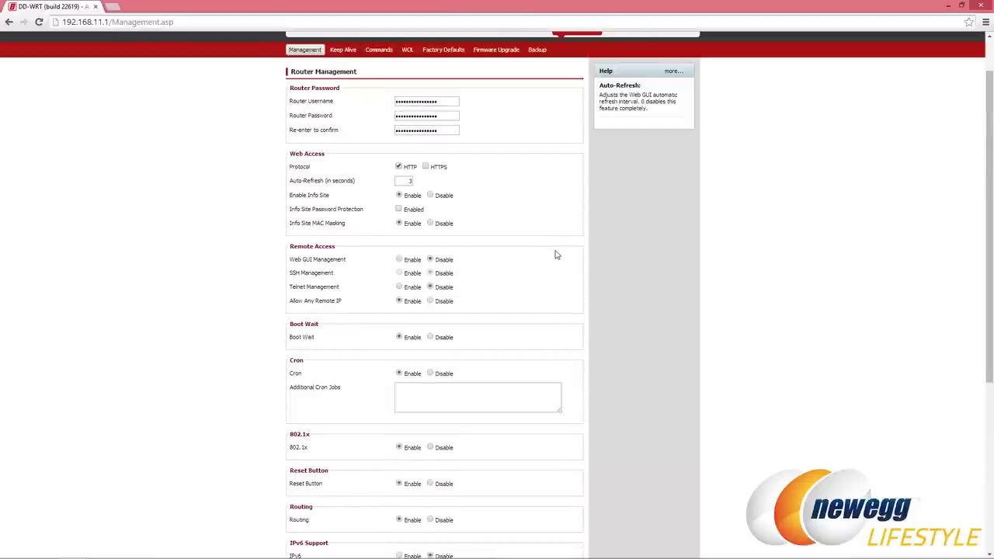
pyautogui.scroll(-4, 555, 254)
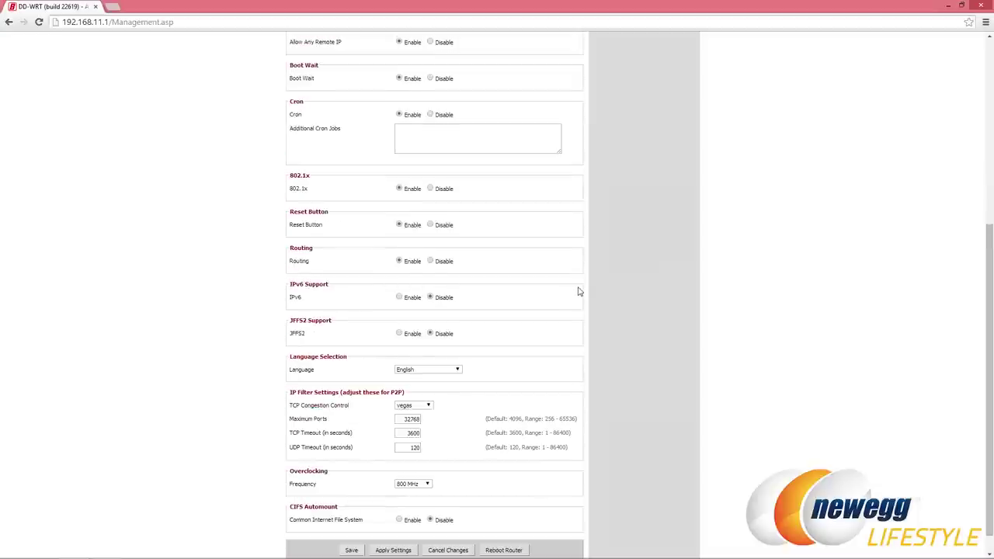
pyautogui.scroll(5, 578, 291)
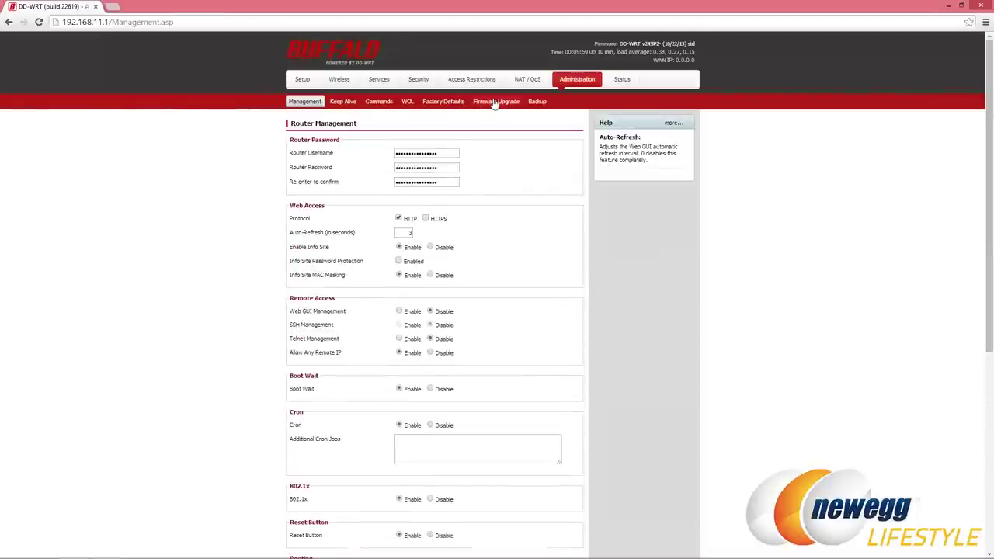
# Step through Keep Alive, Commands, WOL, Factory Defaults and Firmware Upgrade to Backup.
pyautogui.click(345, 102)
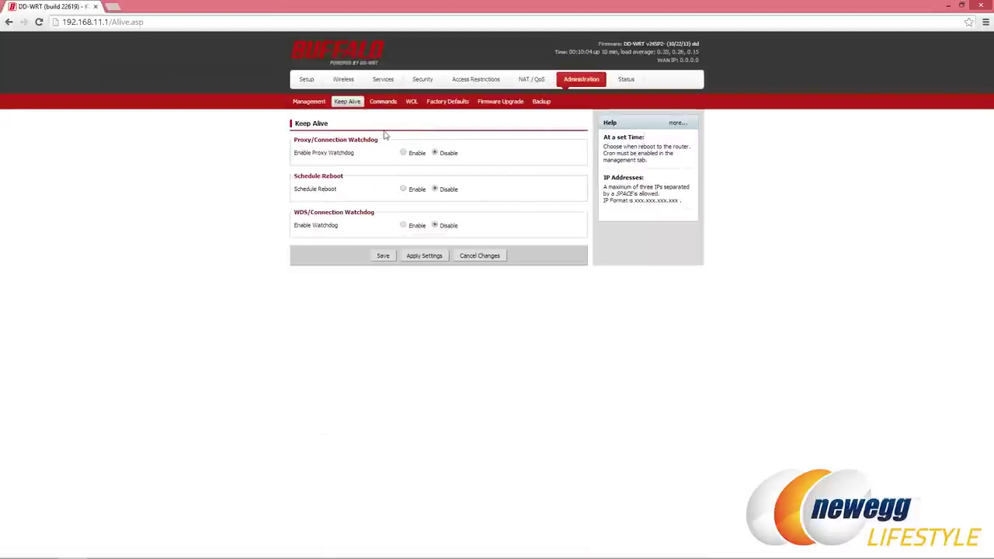
pyautogui.click(381, 102)
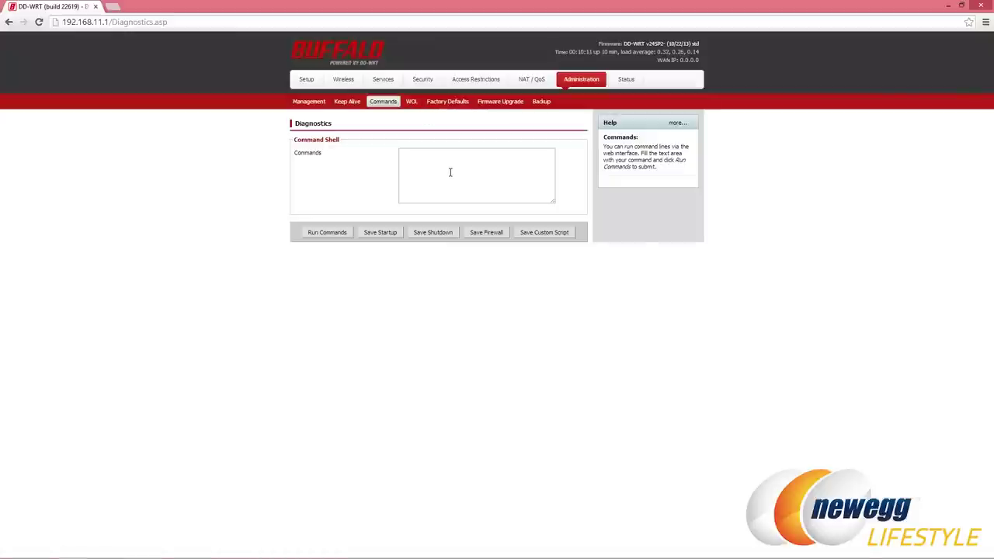
pyautogui.click(410, 101)
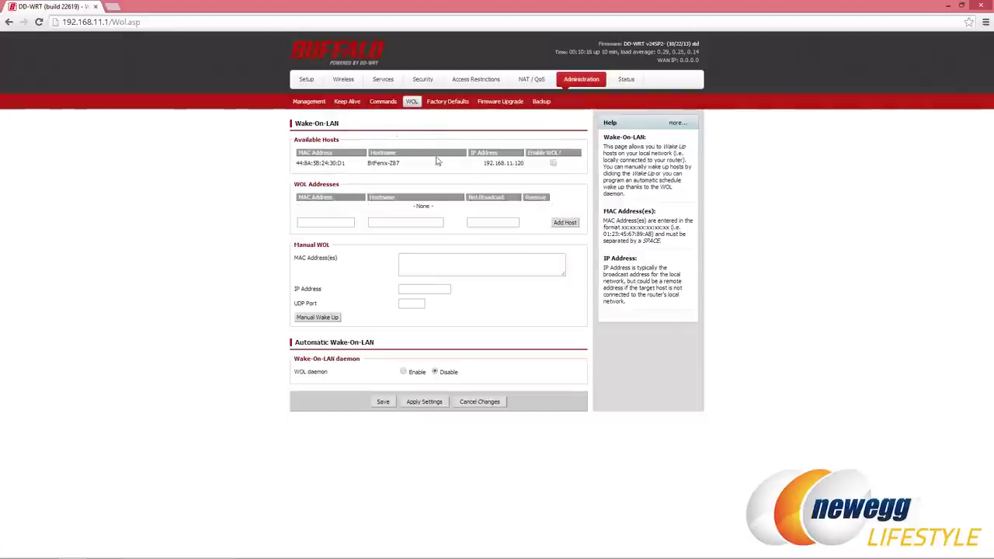
pyautogui.click(448, 102)
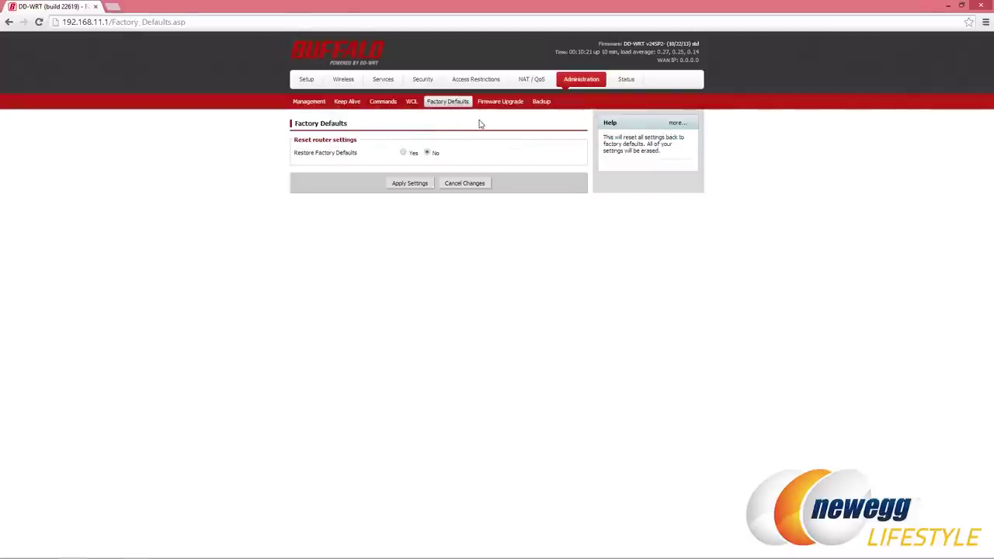
pyautogui.click(497, 102)
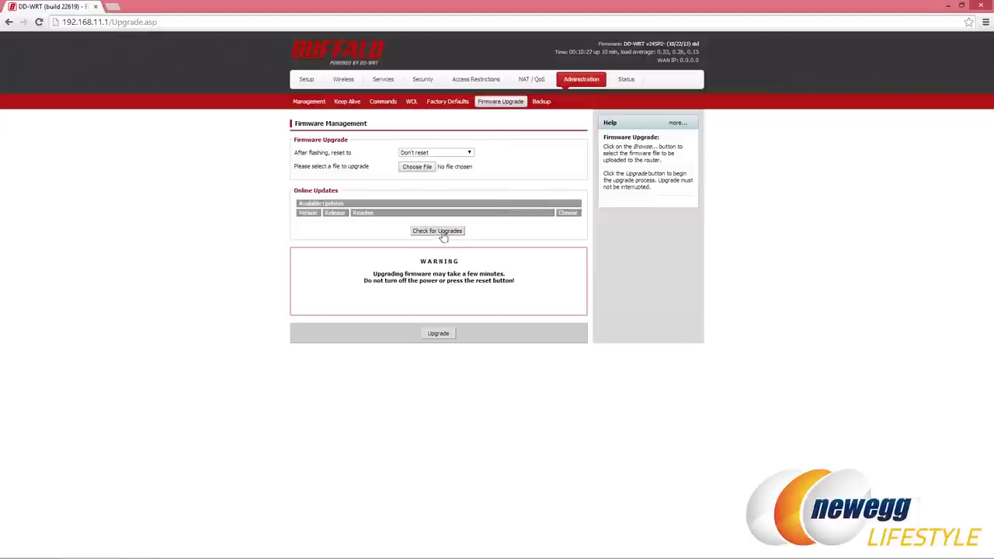
pyautogui.click(539, 102)
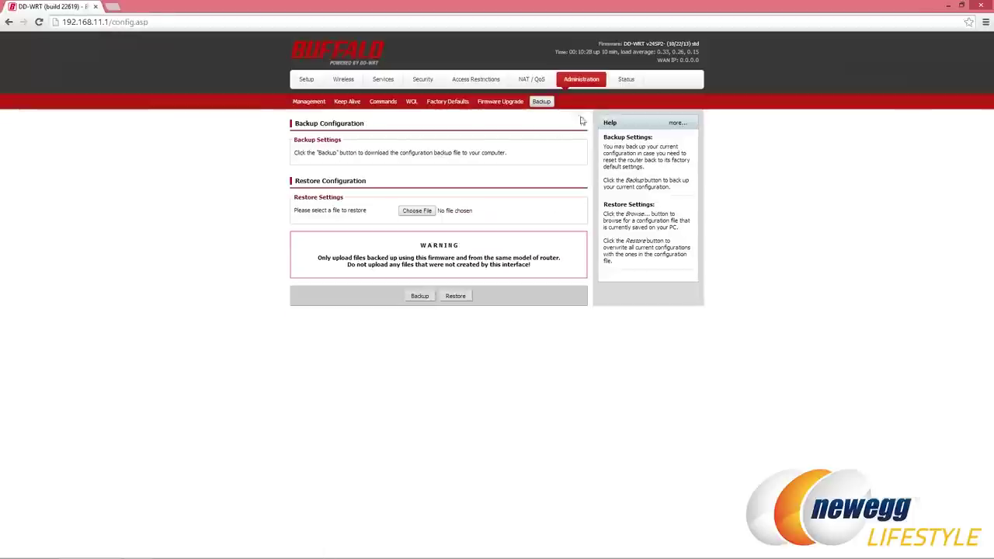
# Review the Status Router Information for model WZR-1750DHP: 800 MHz CPU, memory usage and uptime.
pyautogui.click(625, 80)
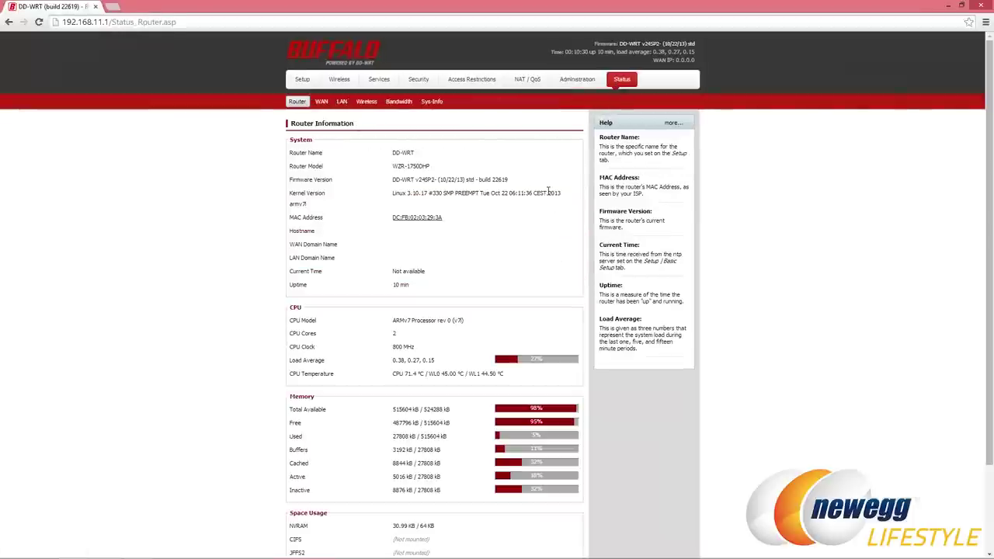
pyautogui.scroll(-3, 548, 192)
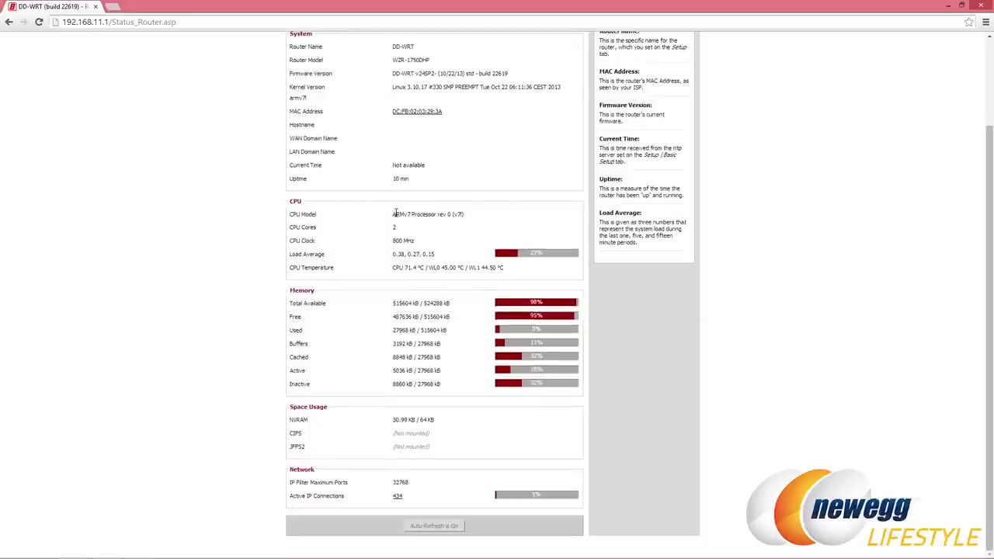
pyautogui.moveTo(394, 214); pyautogui.dragTo(482, 215)
pyautogui.click(461, 232)
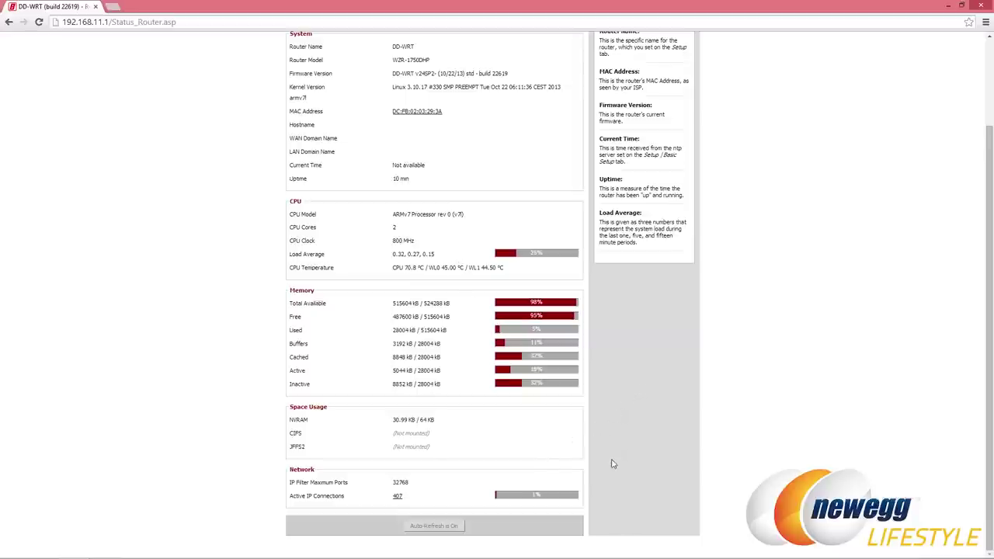
pyautogui.scroll(3, 612, 464)
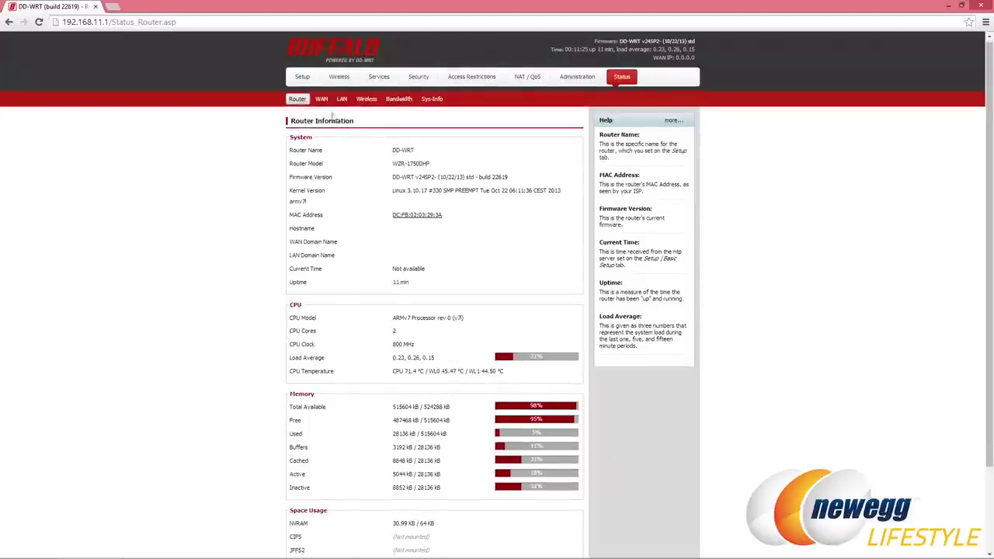
# Check the WAN connection, LAN/DHCP and Wireless status pages in turn.
pyautogui.click(321, 98)
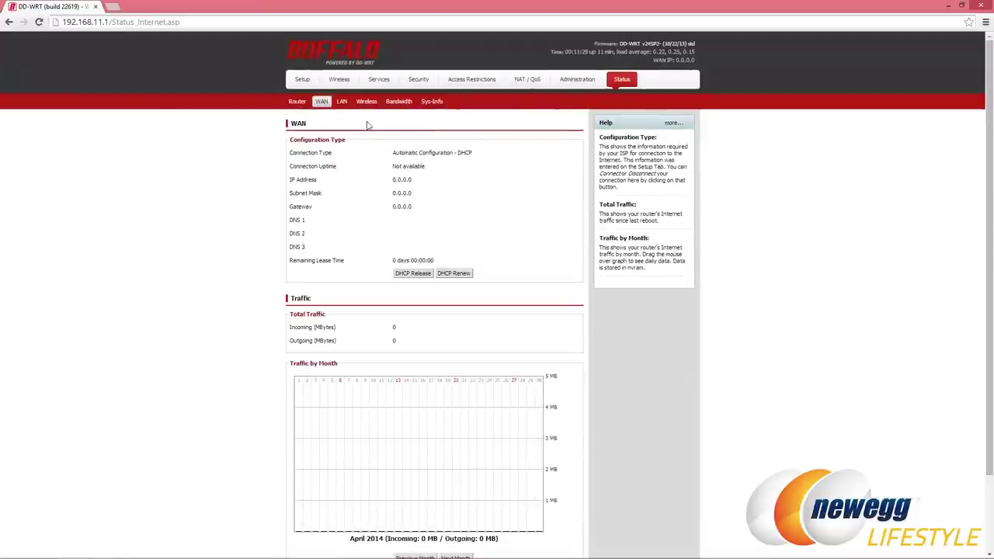
pyautogui.scroll(-3, 372, 159)
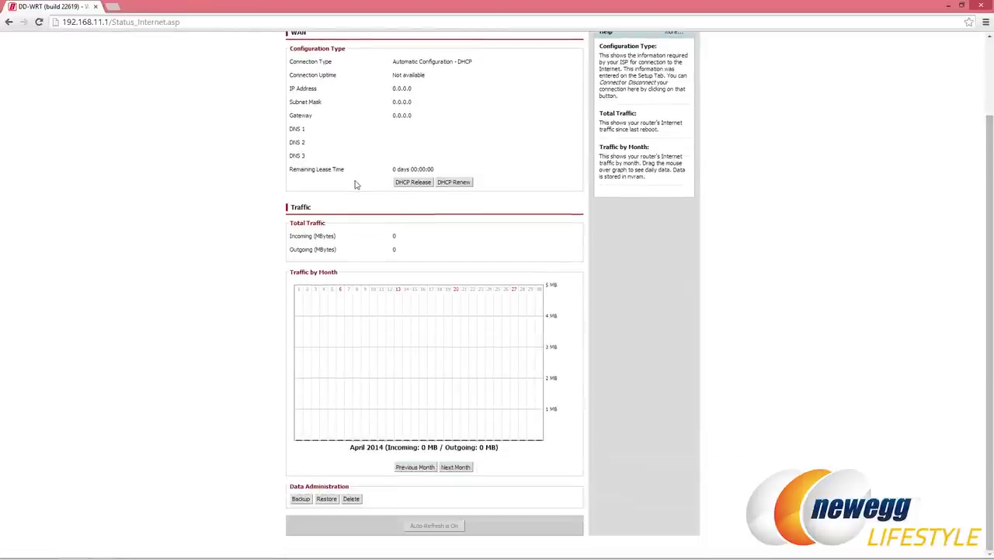
pyautogui.scroll(3, 355, 188)
pyautogui.click(346, 101)
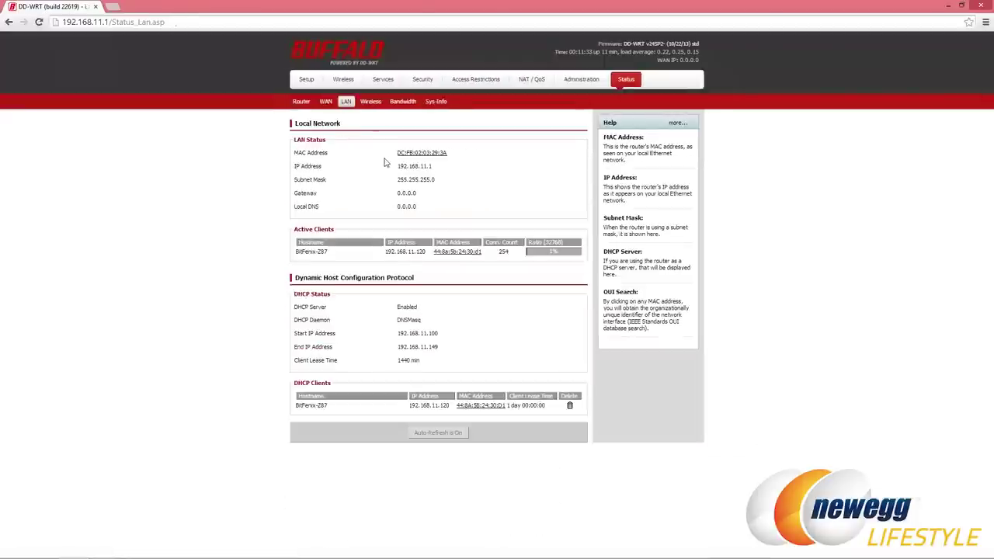
pyautogui.click(370, 102)
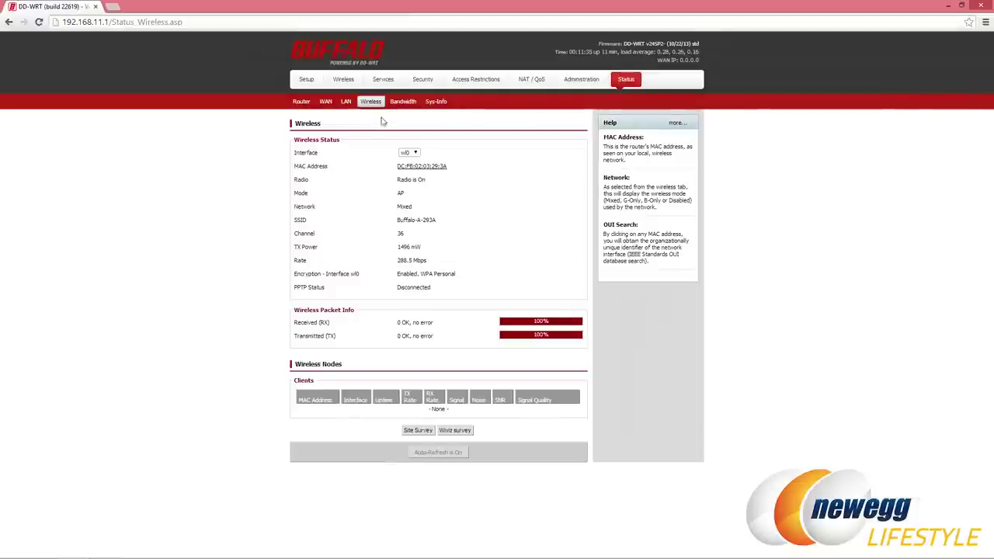
# Browse the live Bandwidth graphs, with LAN traffic at 76 Kbps in and 34 Kbps out.
pyautogui.click(402, 102)
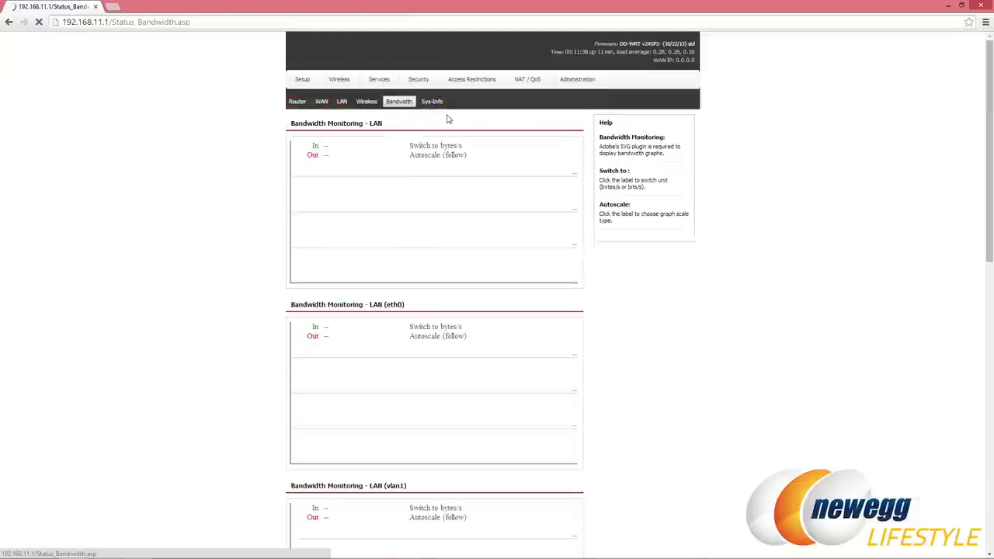
pyautogui.scroll(-1, 448, 146)
pyautogui.scroll(-8, 448, 146)
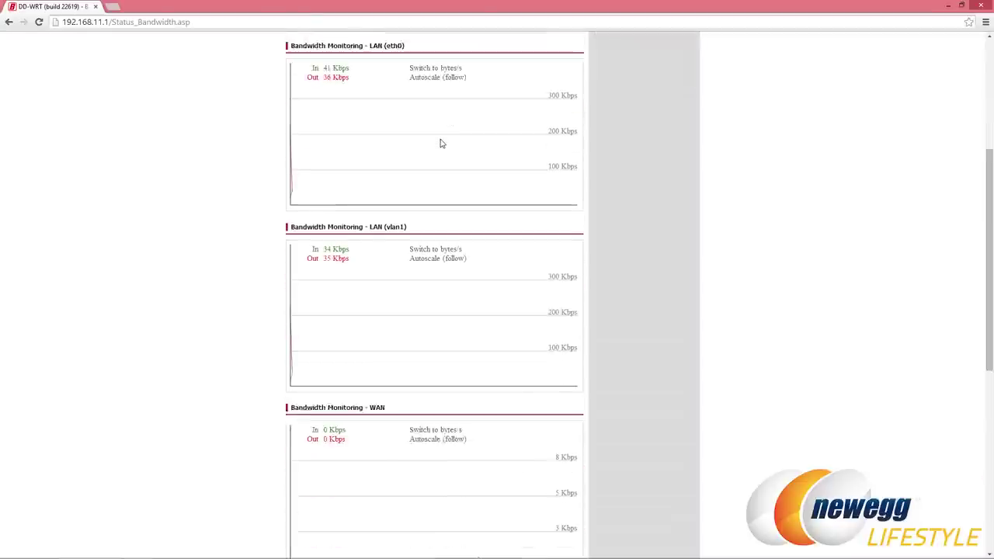
pyautogui.scroll(3, 490, 219)
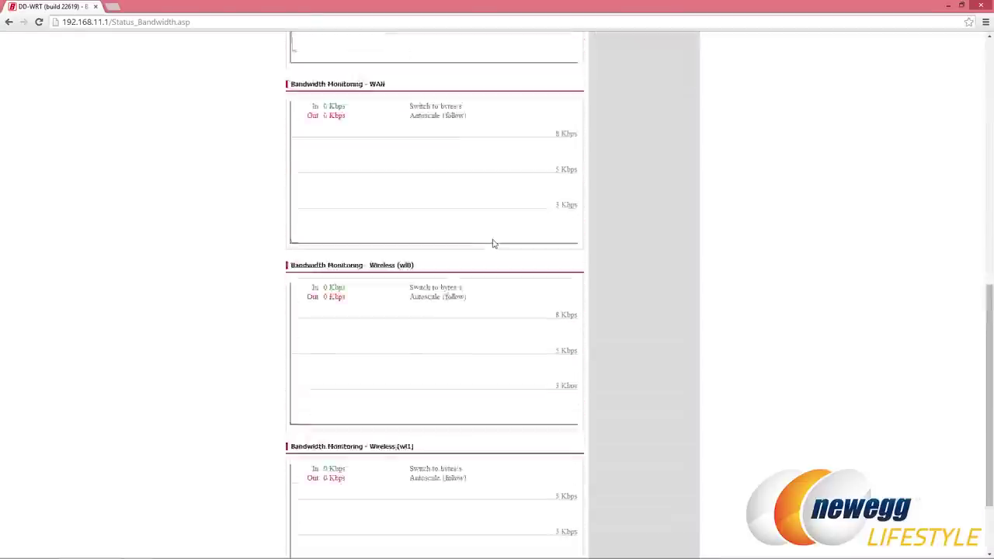
pyautogui.scroll(5, 494, 360)
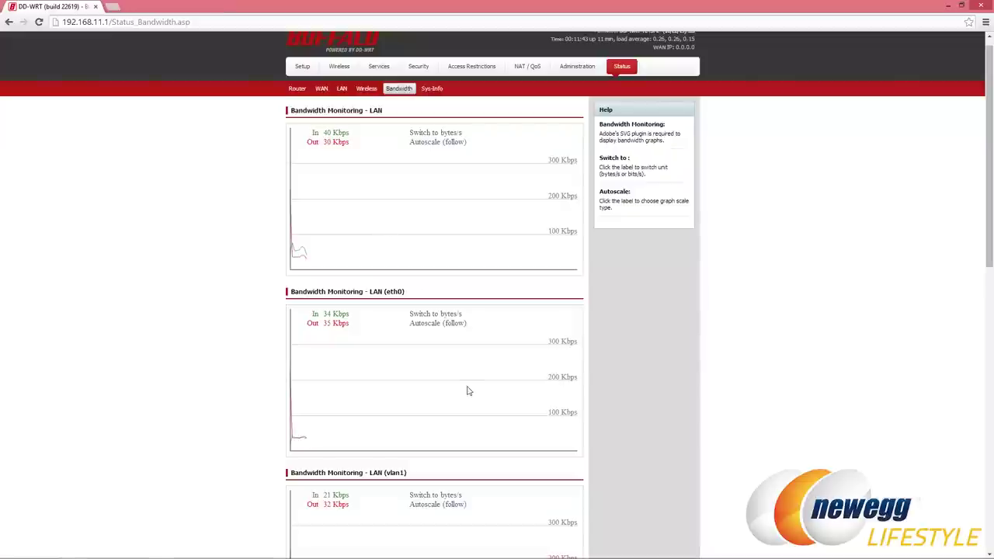
pyautogui.scroll(-2, 466, 390)
pyautogui.scroll(2, 484, 409)
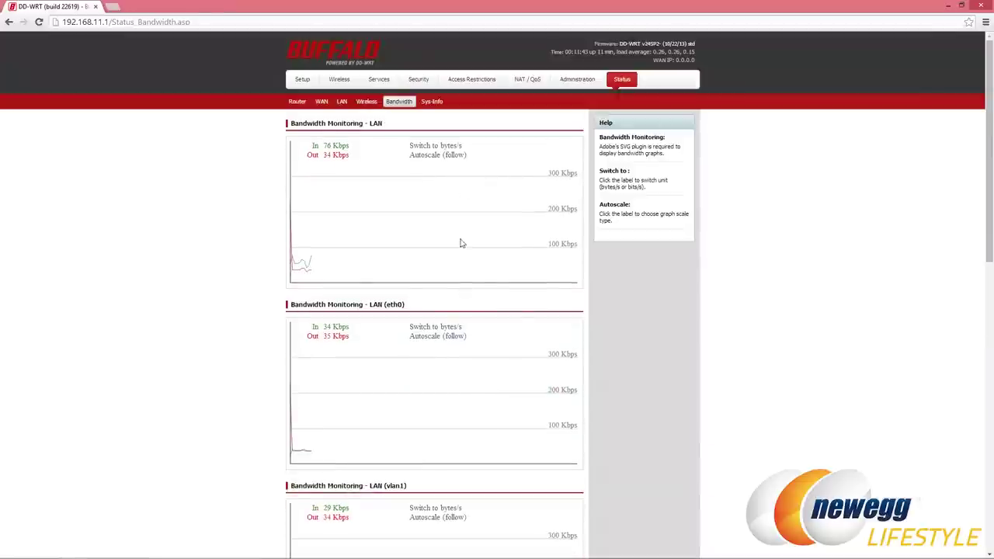
# Show the Sys-Info summary: model WZR-1750DHP, DHCP server enabled, 476.7 MB free memory.
pyautogui.click(431, 102)
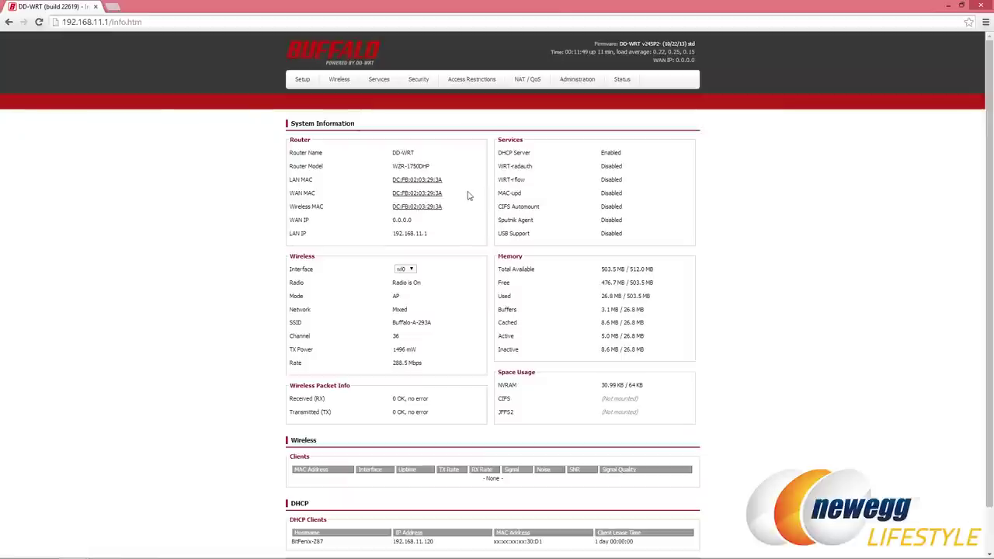